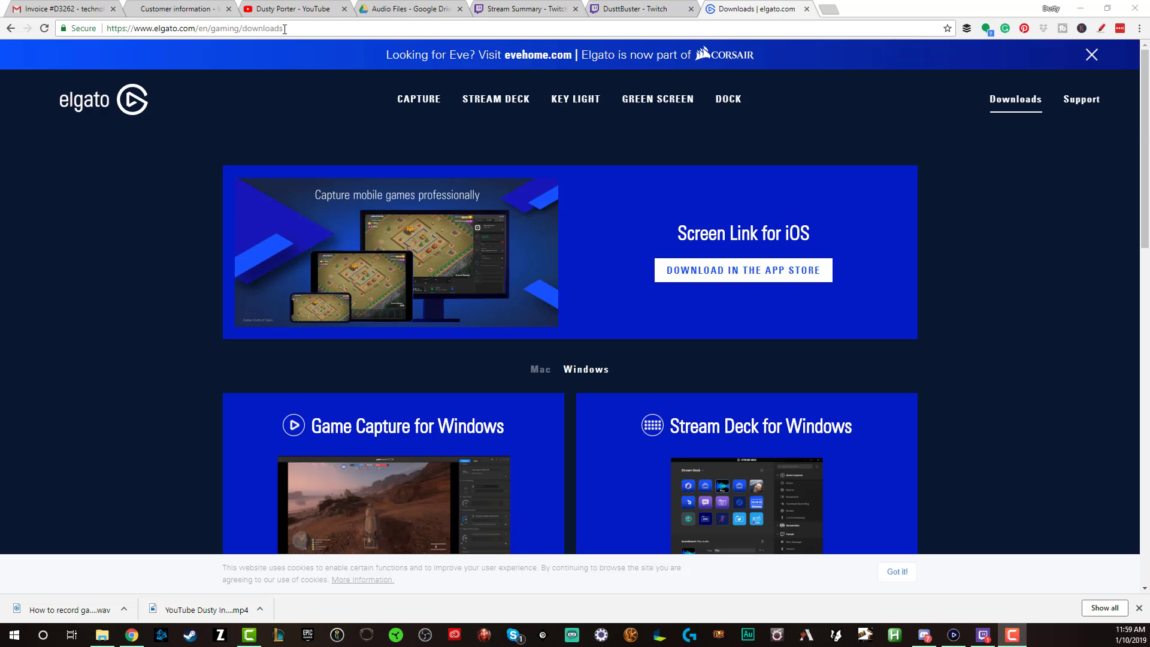
Download version 3.7 of Game Capture for Windows from the Elgato gaming downloads page
drag(284, 29, 93, 28)
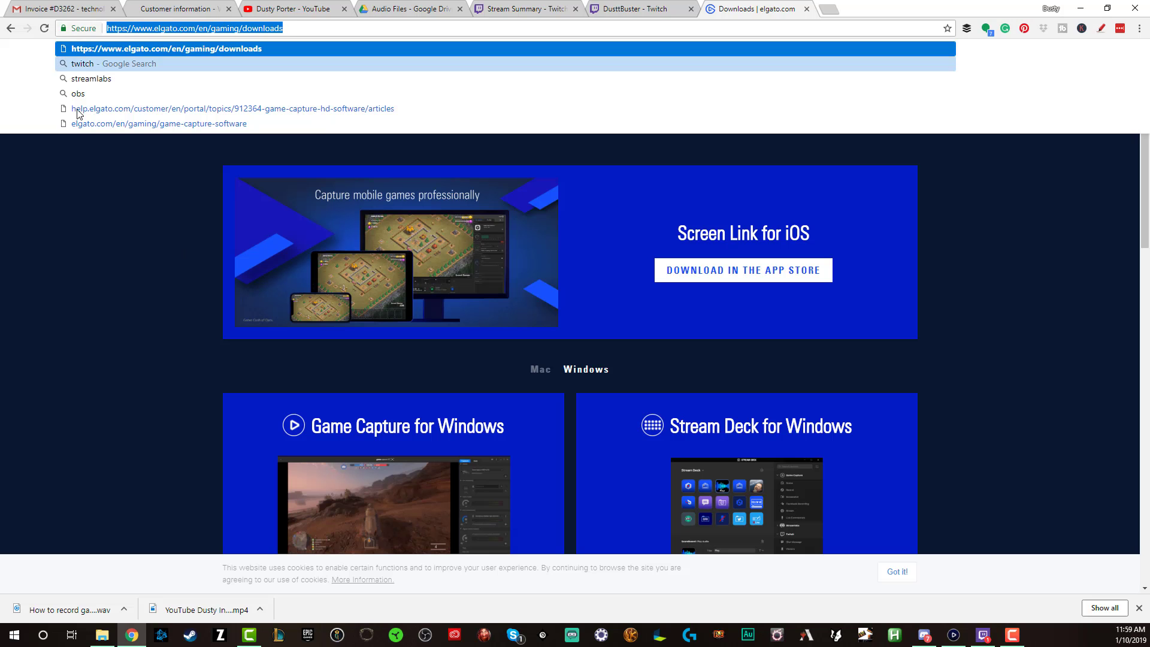
click(116, 272)
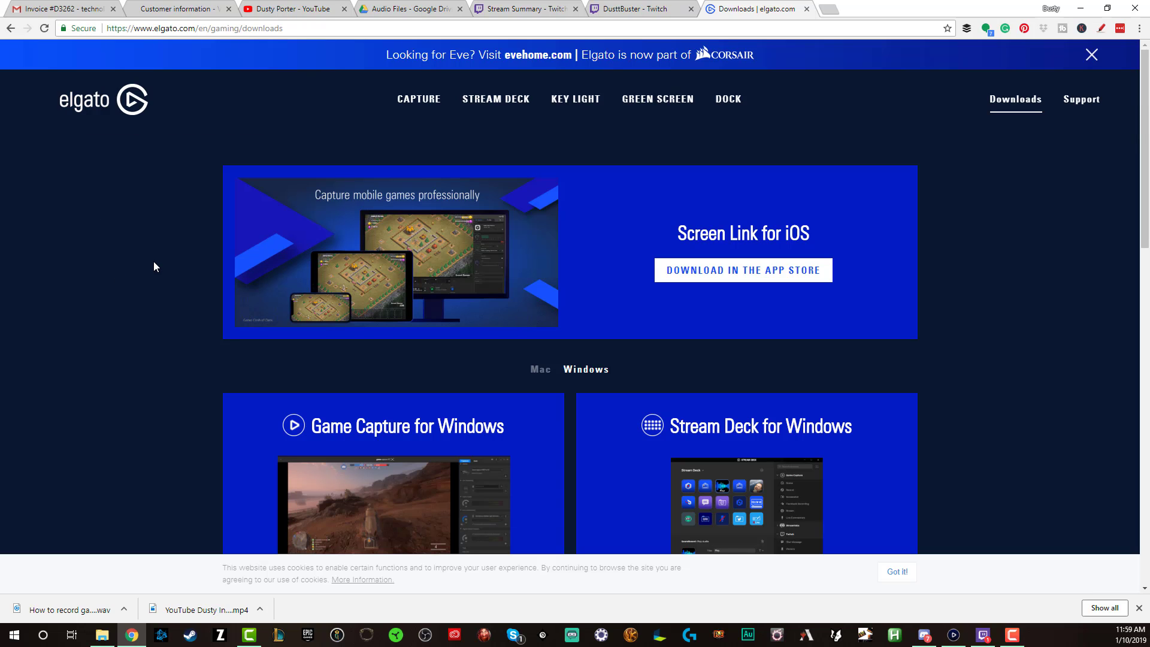
scroll(579, 238, down, 4)
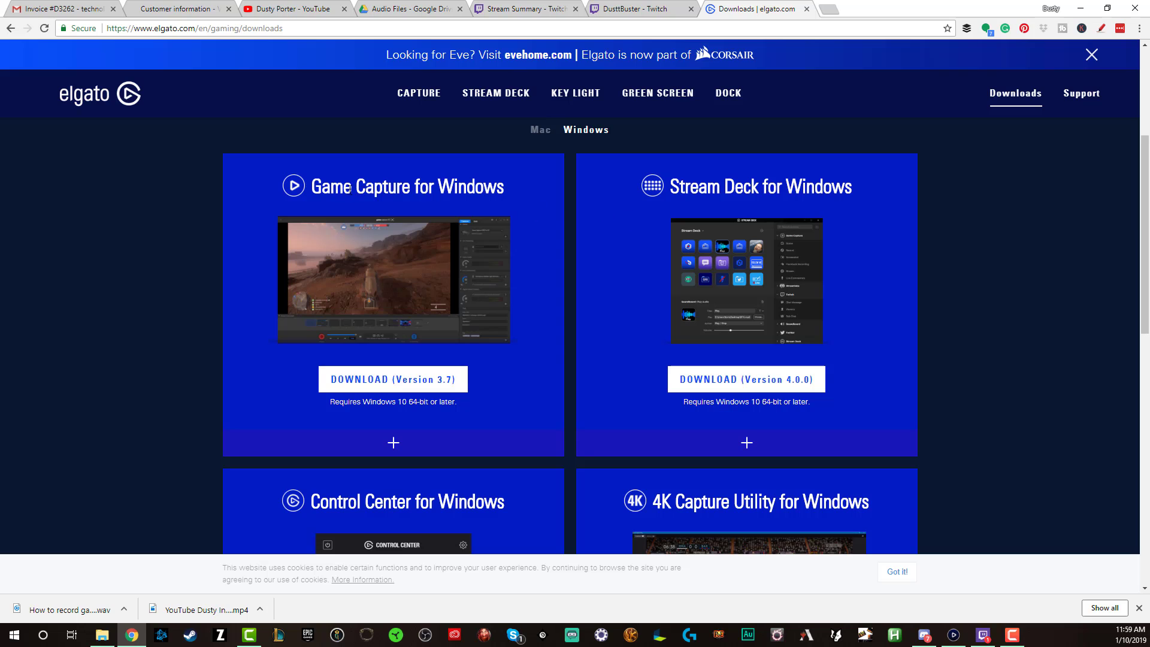
click(393, 376)
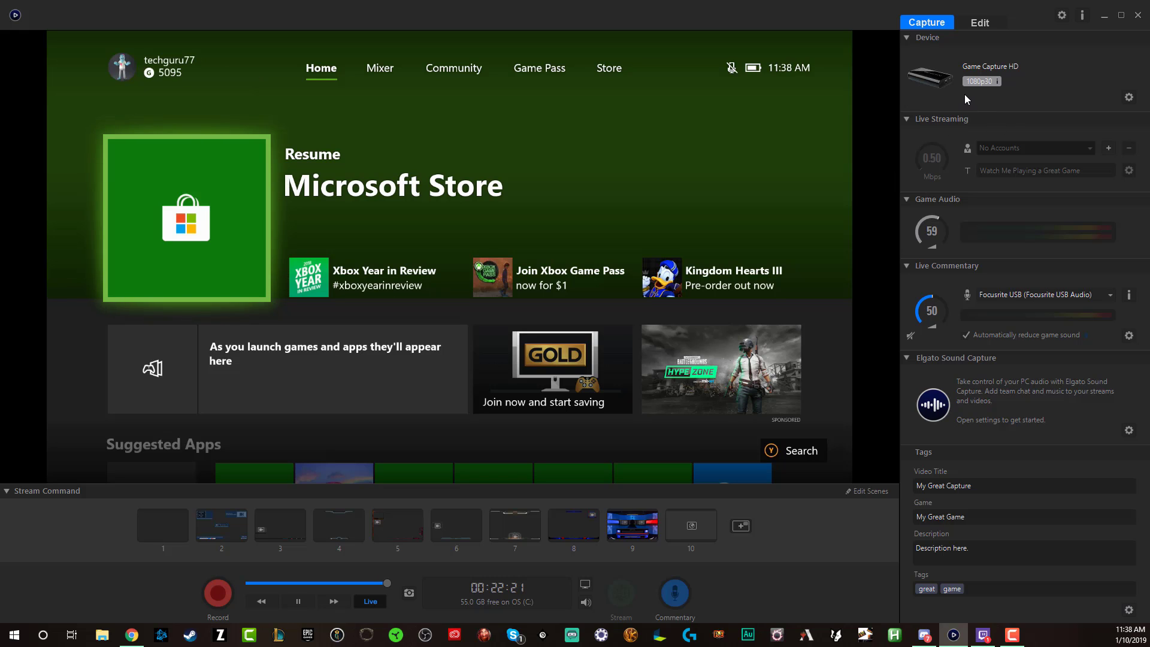
Set the file export location to the Desktop folder in the Game Capture HD preferences
click(1062, 15)
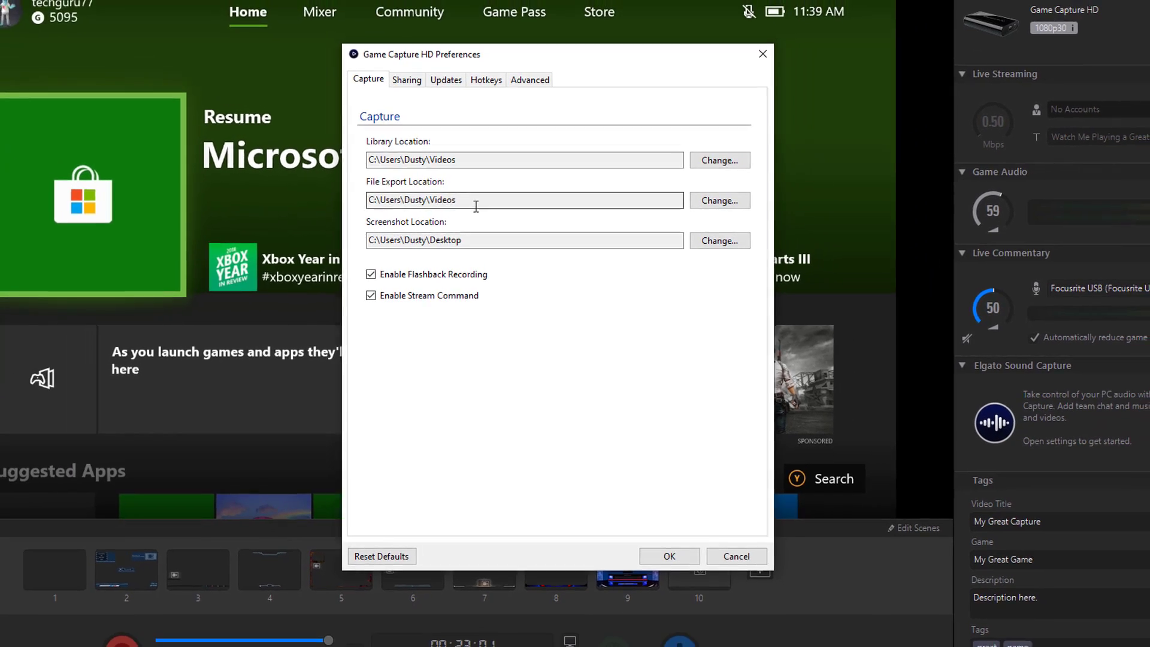
click(720, 200)
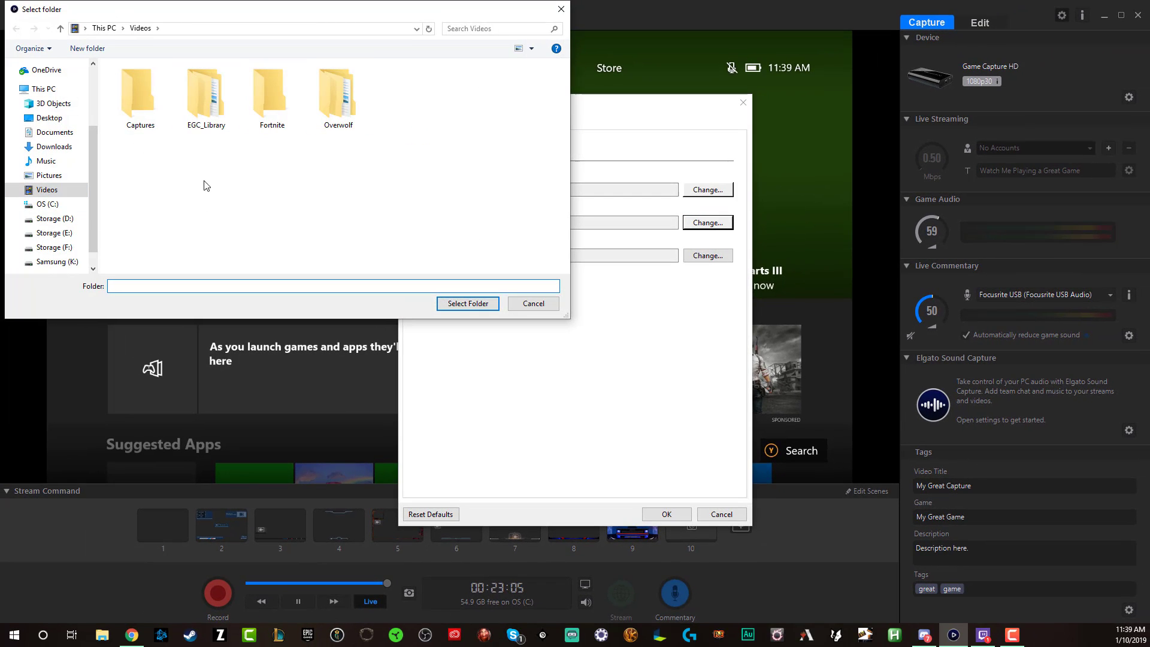
click(50, 117)
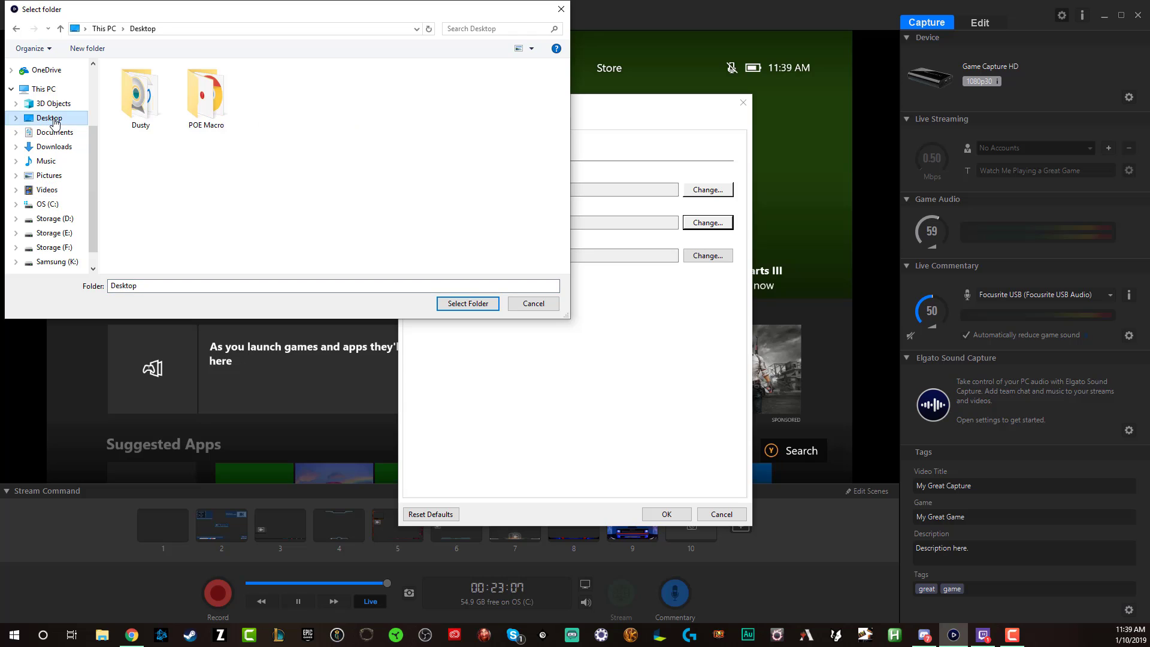
click(468, 304)
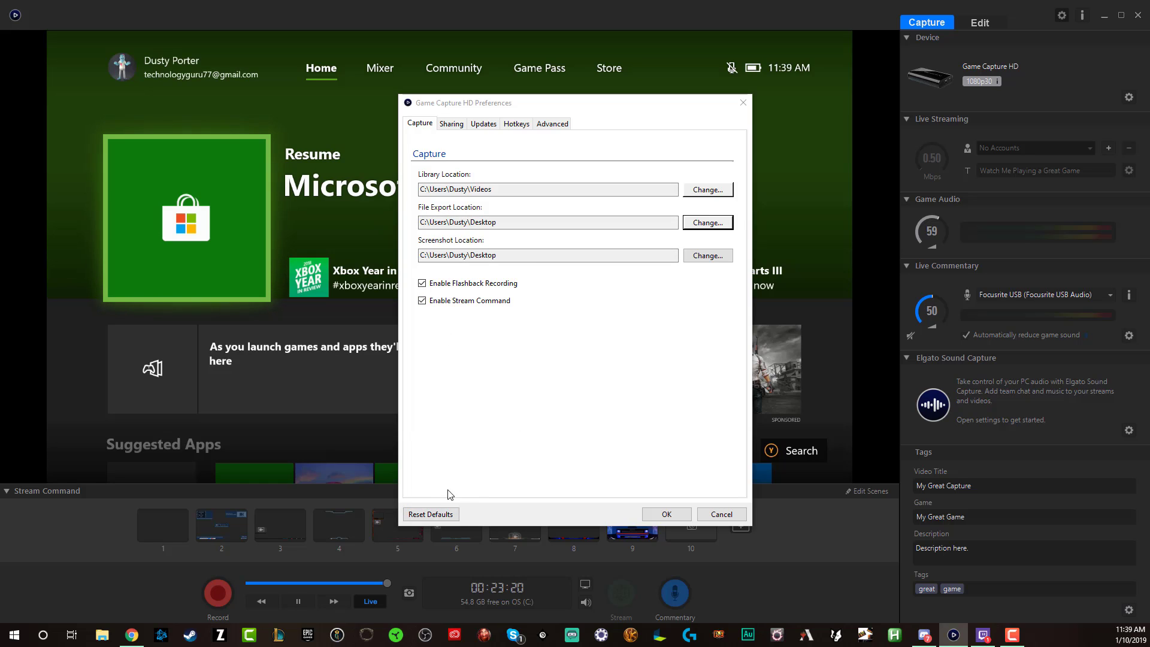
Try exporting the webcam and live commentary audio to separate files in the sharing preferences
click(451, 124)
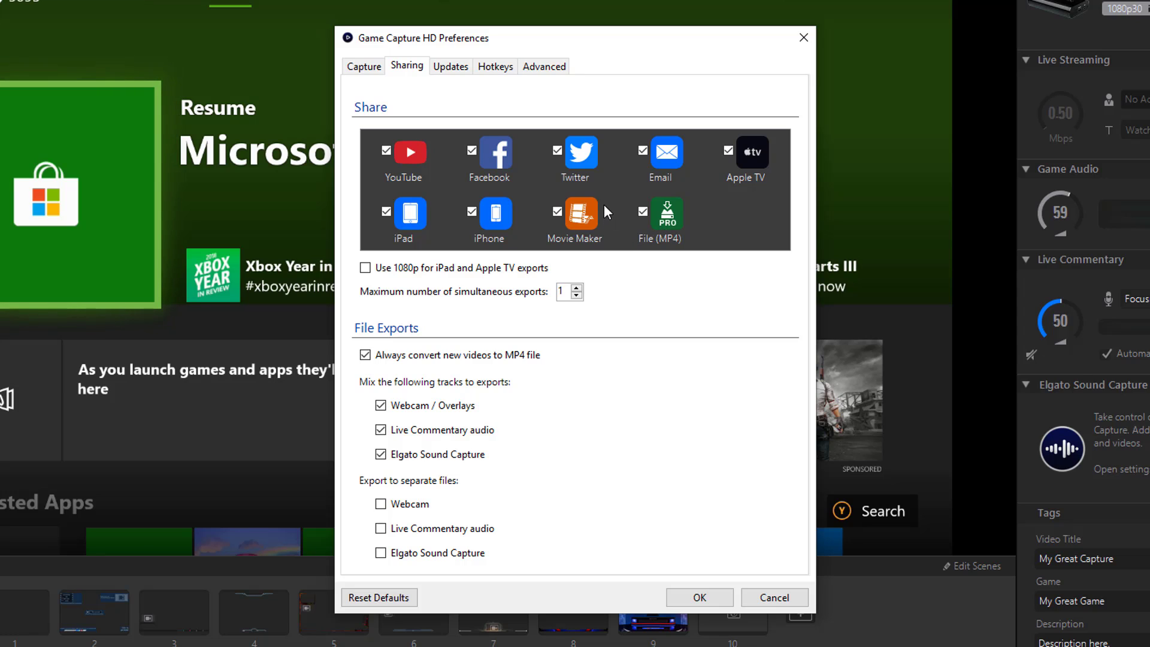
click(558, 289)
click(555, 312)
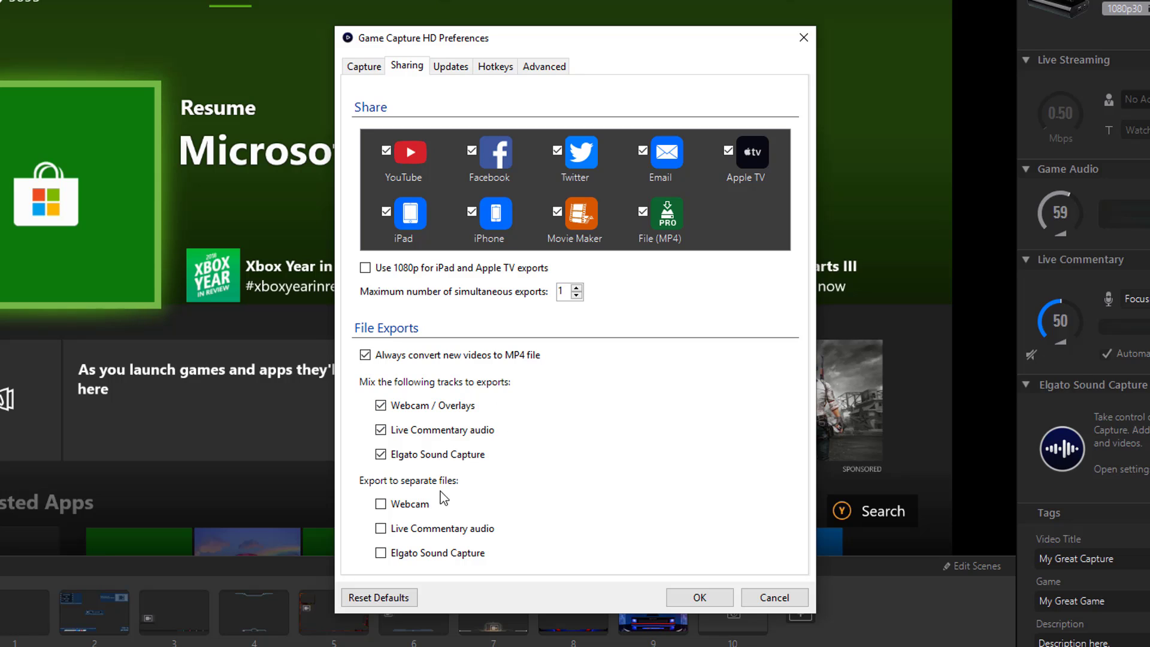
click(381, 504)
click(381, 505)
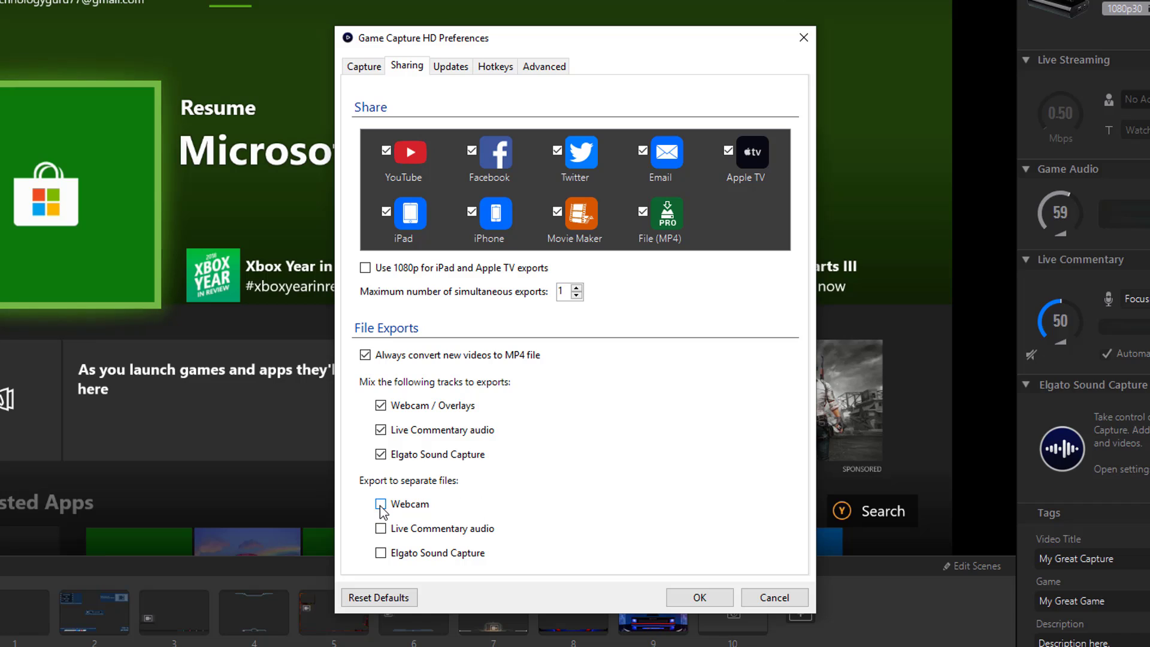
click(381, 504)
click(381, 530)
click(385, 508)
click(384, 535)
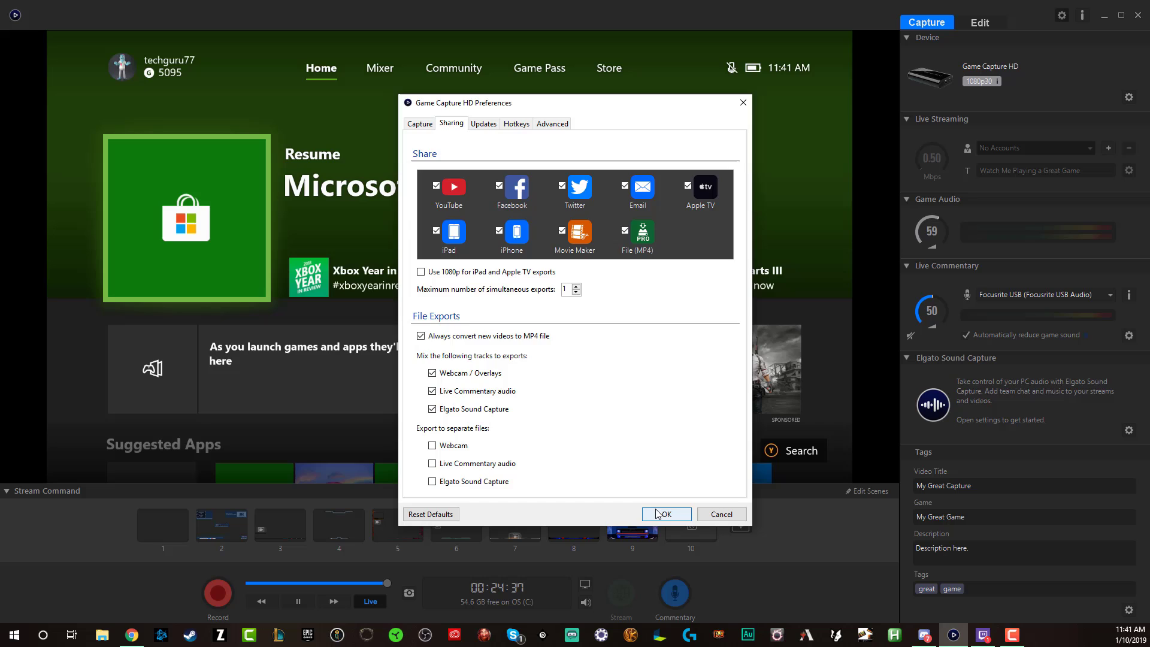
Save the preferences and set the capture card's input device to Xbox One
click(687, 566)
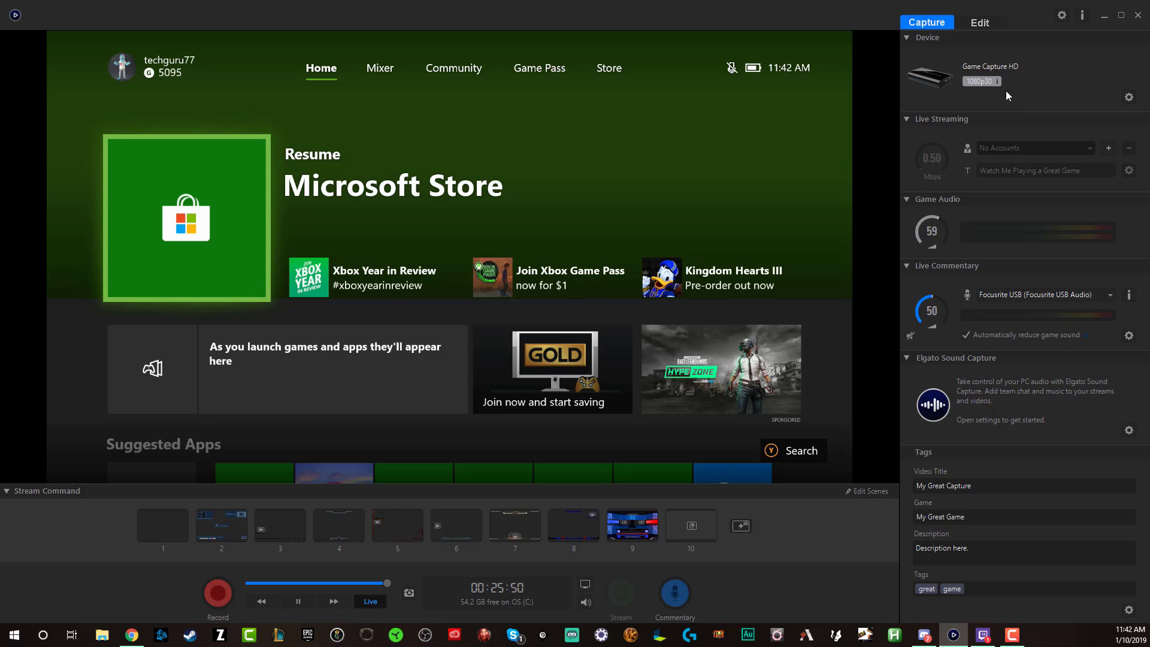
click(1130, 97)
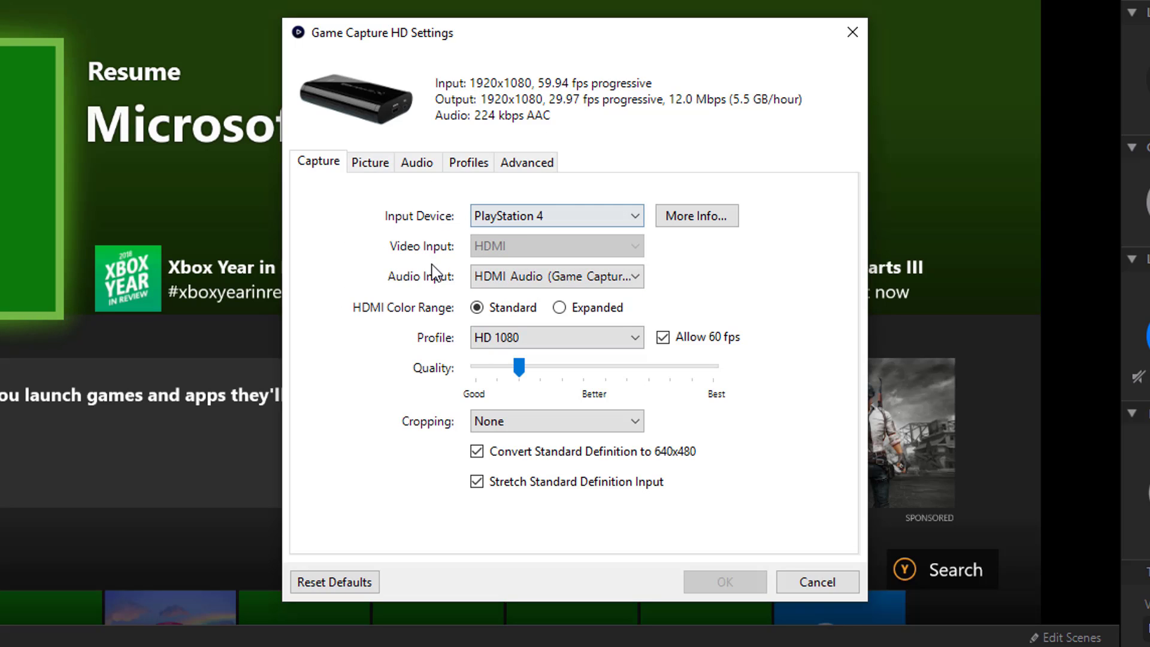
click(528, 218)
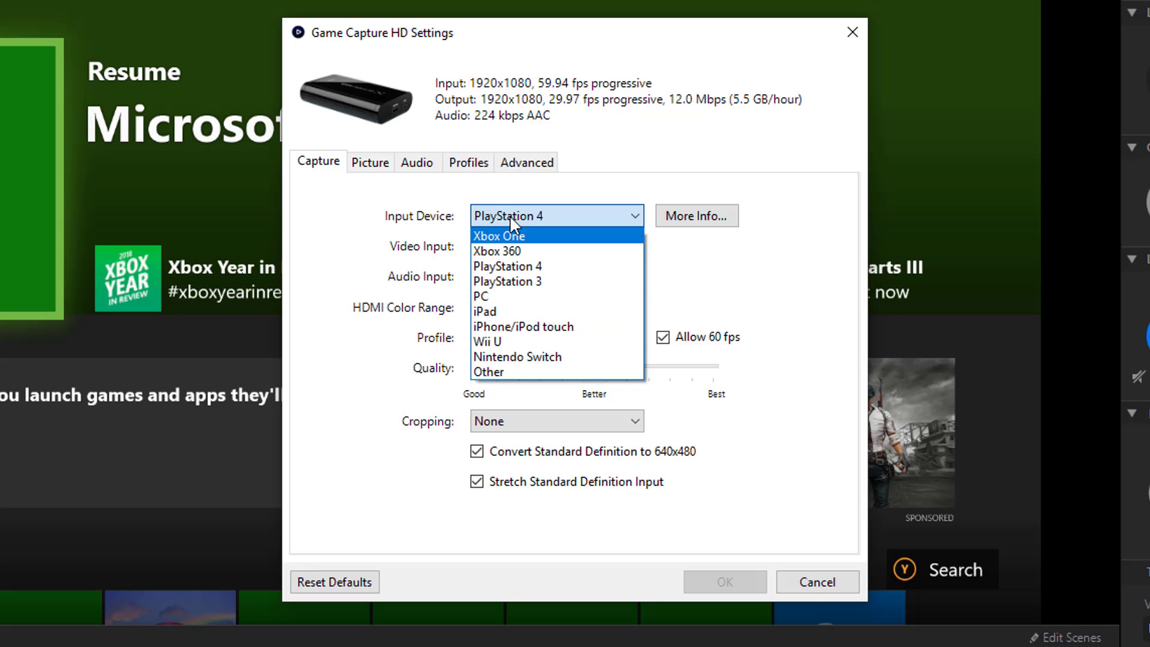
click(497, 236)
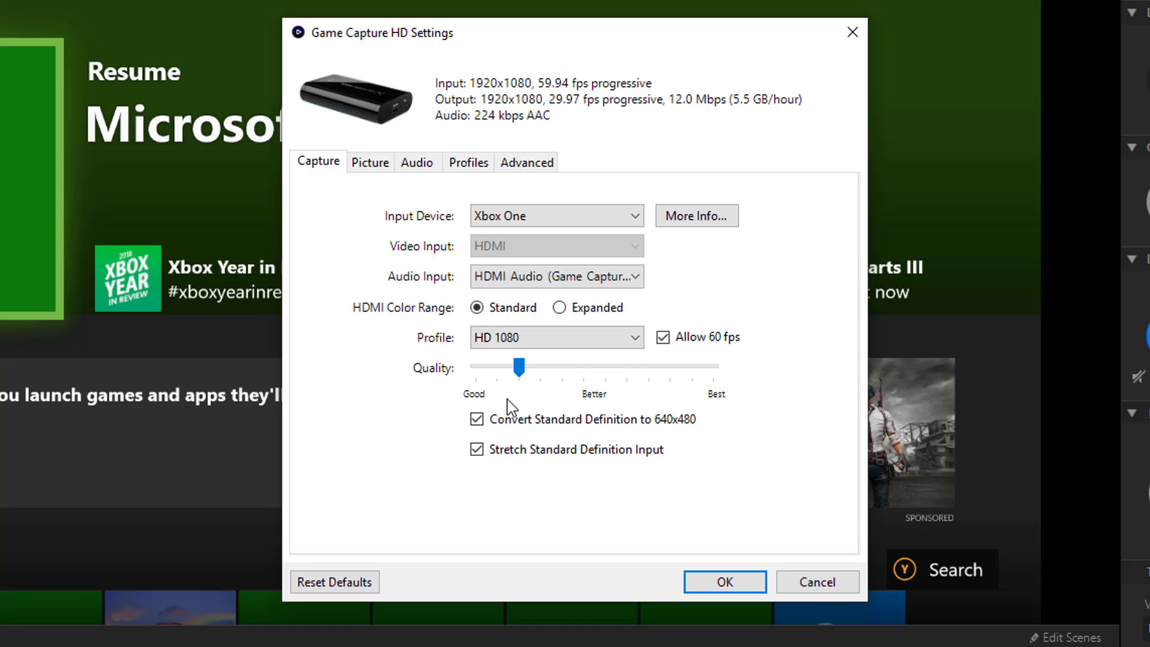
Set the capture quality to Better and apply the device settings
drag(519, 374, 592, 367)
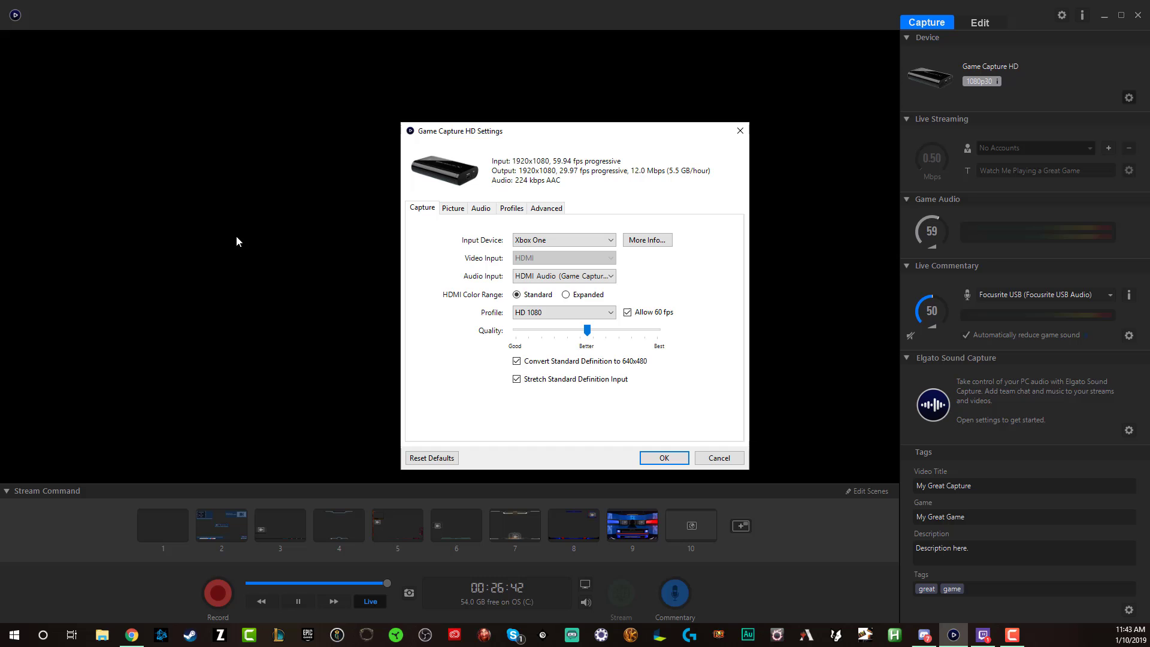
drag(515, 130, 469, 145)
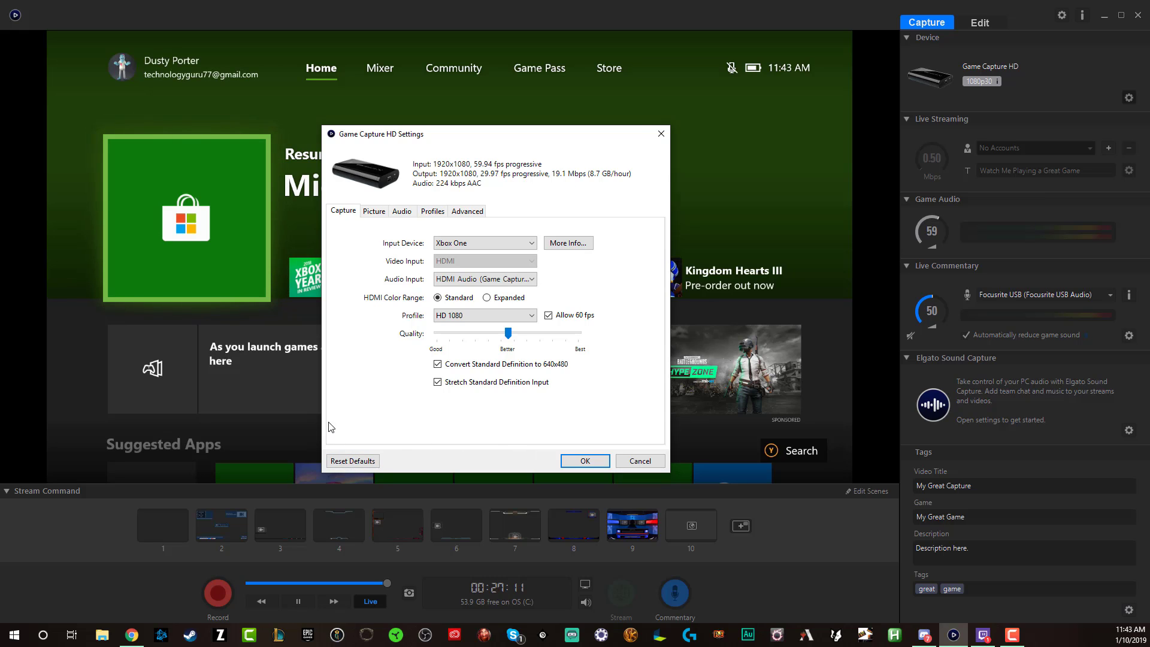
click(585, 461)
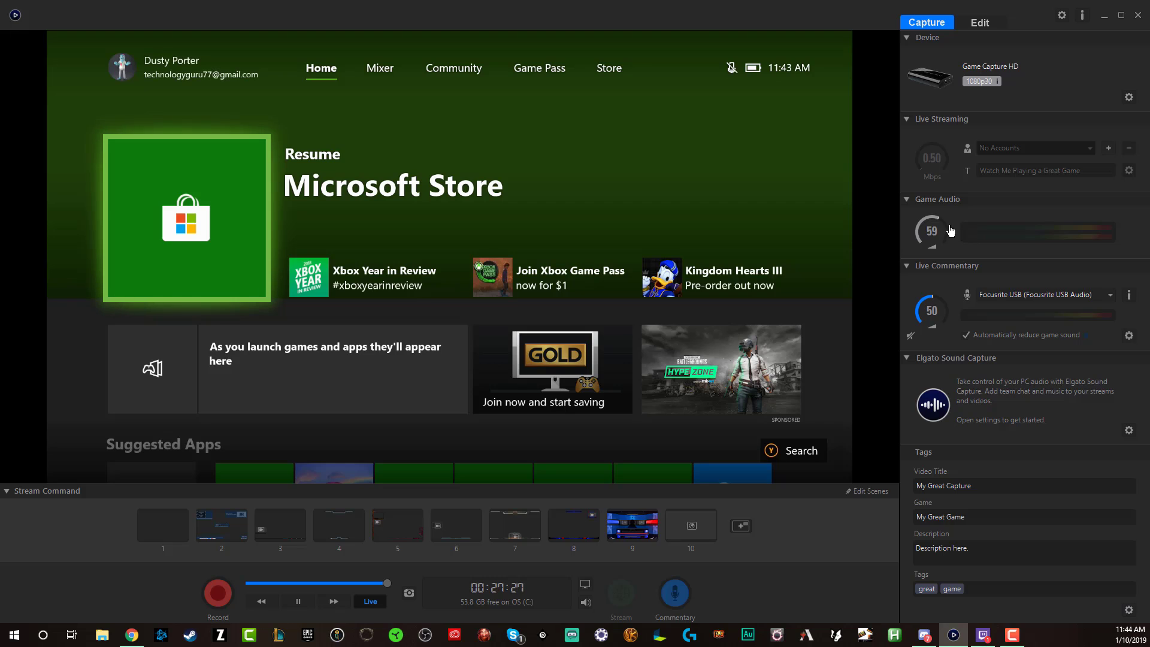
Set the game audio level to 60
mouse_move(953, 217)
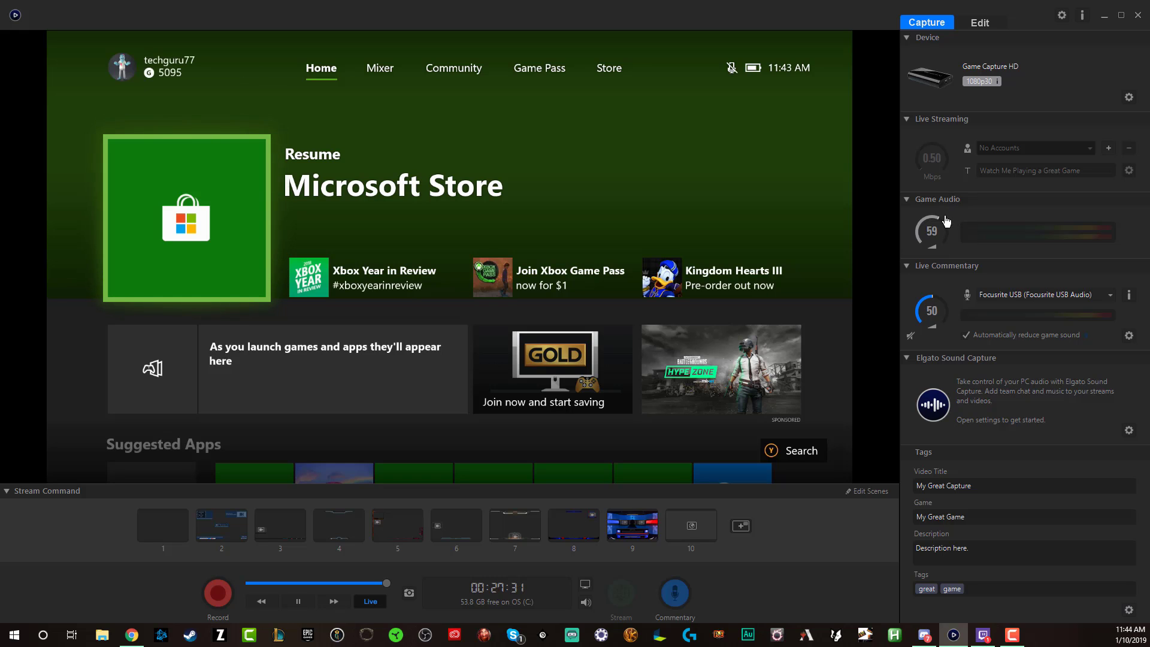
scroll(945, 223, up, 10)
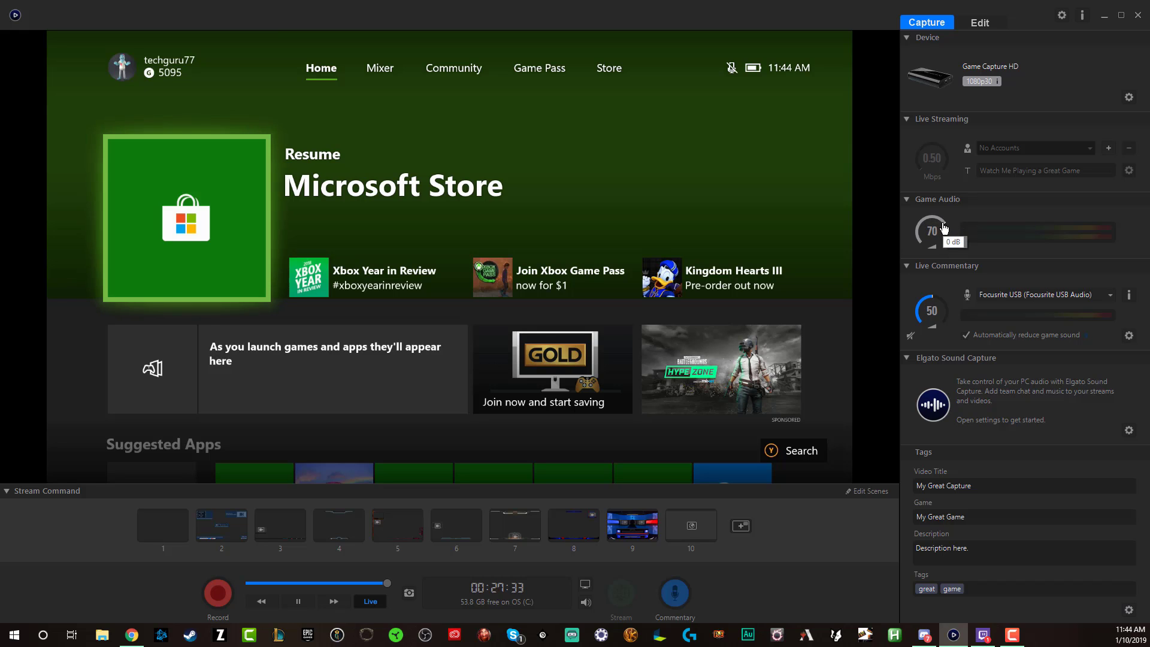
scroll(945, 226, down, 9)
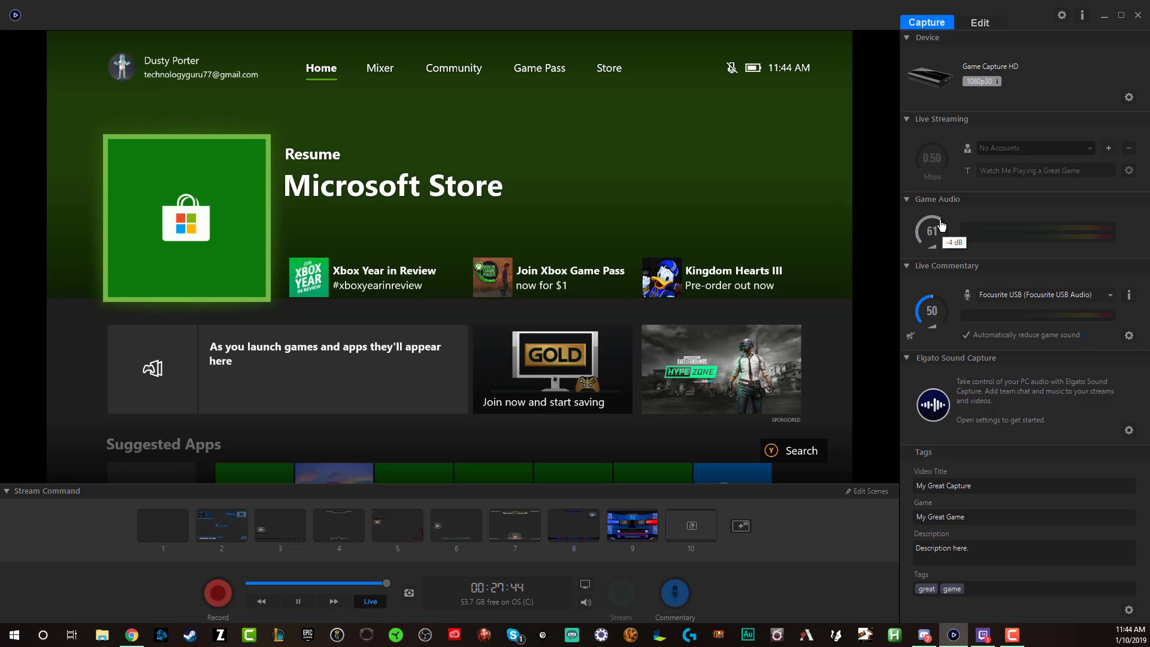
scroll(942, 224, down, 2)
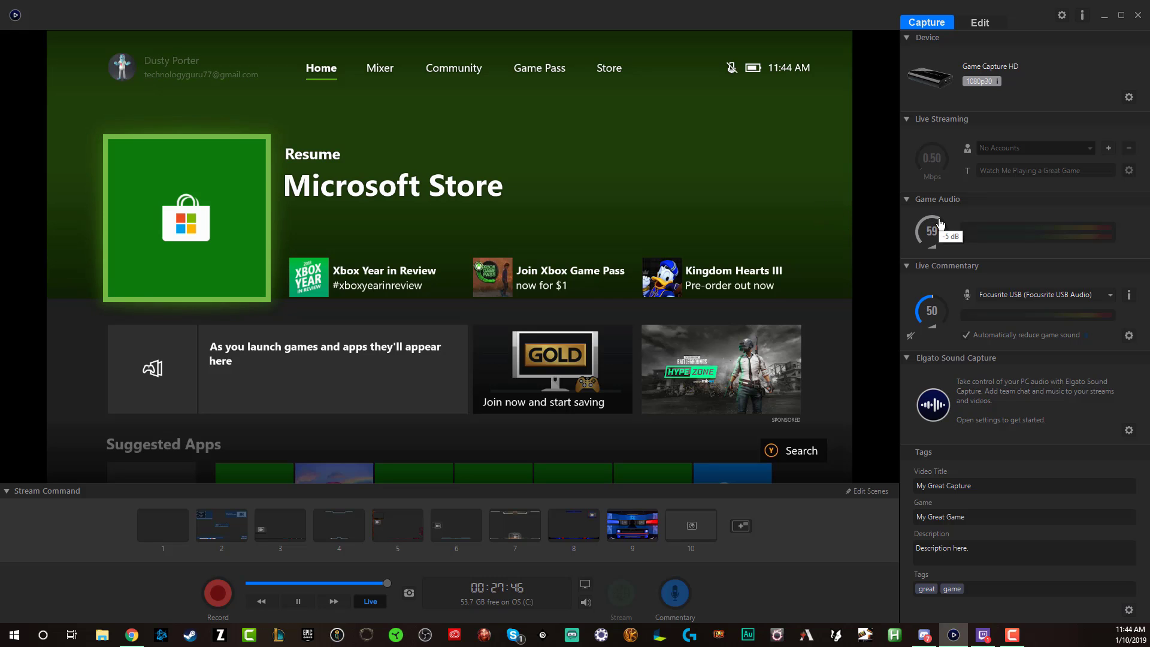
scroll(940, 224, up, 1)
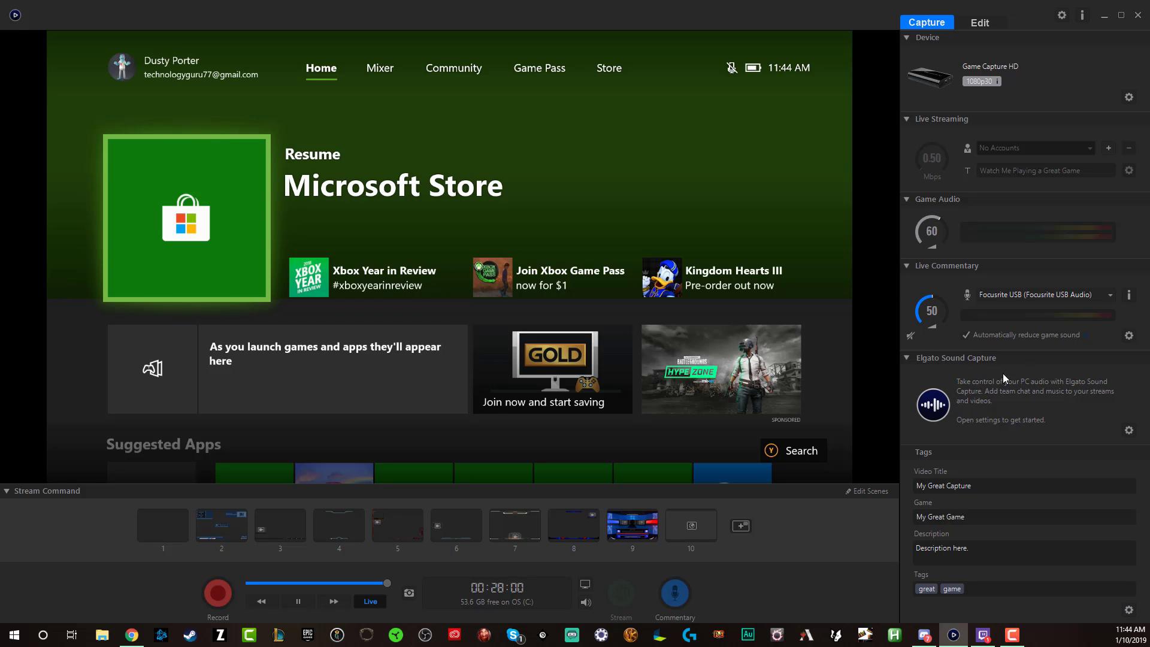
Unmute the live commentary and select Focusrite USB (Focusrite USB Audio) as its microphone
click(911, 335)
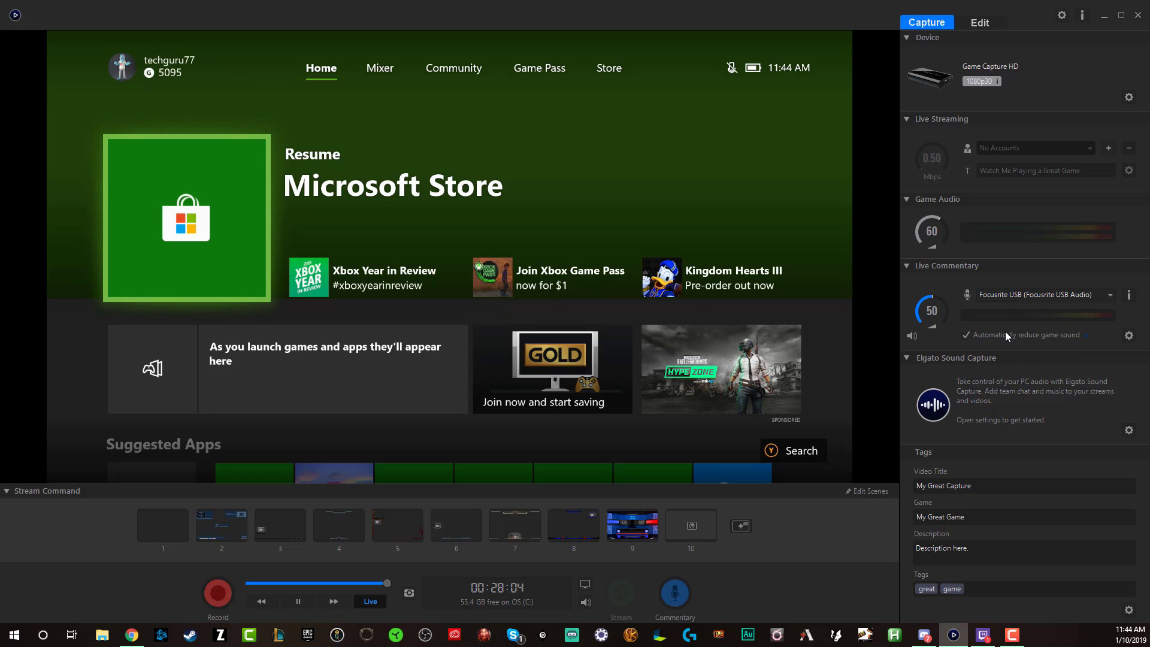
click(1013, 296)
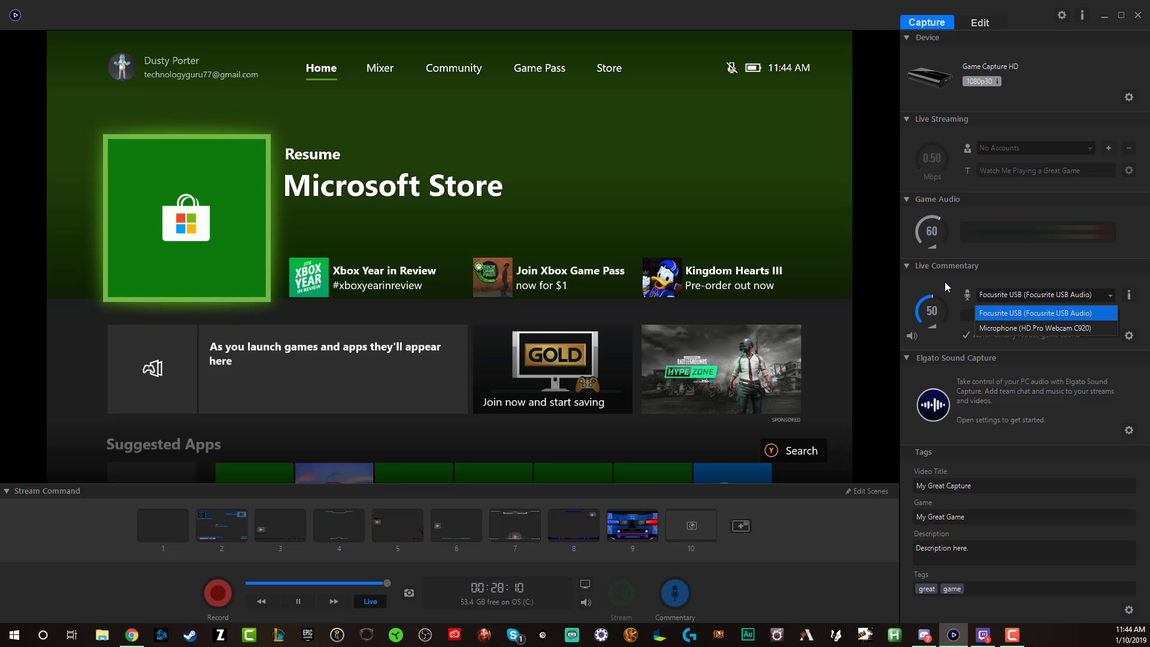
click(1001, 312)
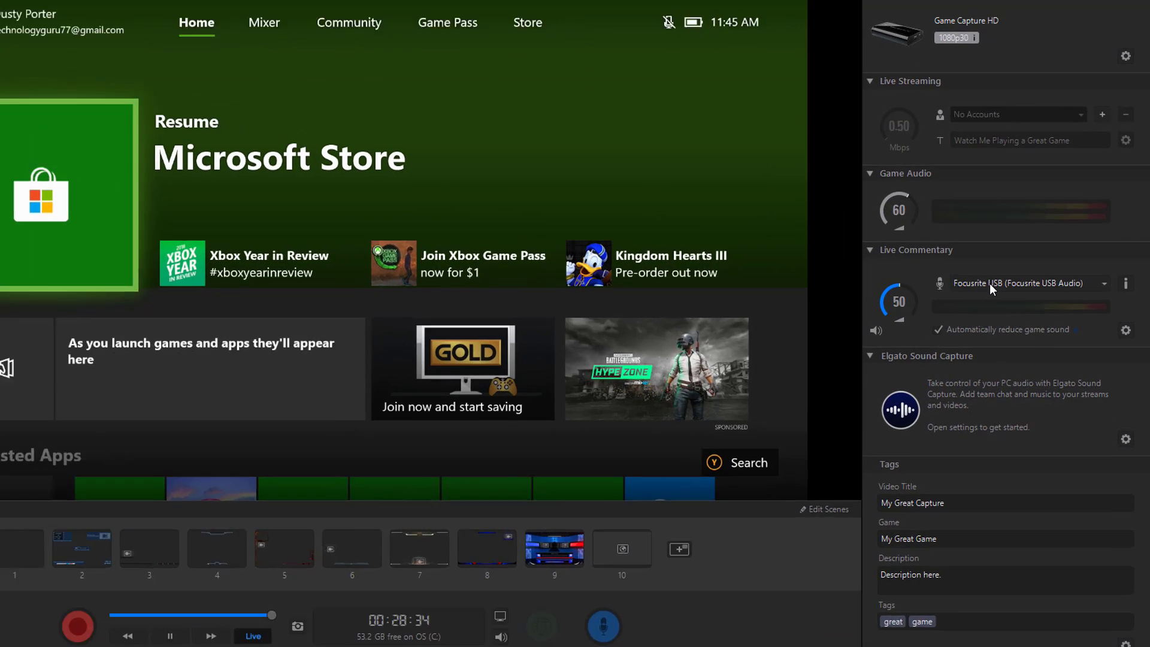
click(1011, 294)
click(1078, 295)
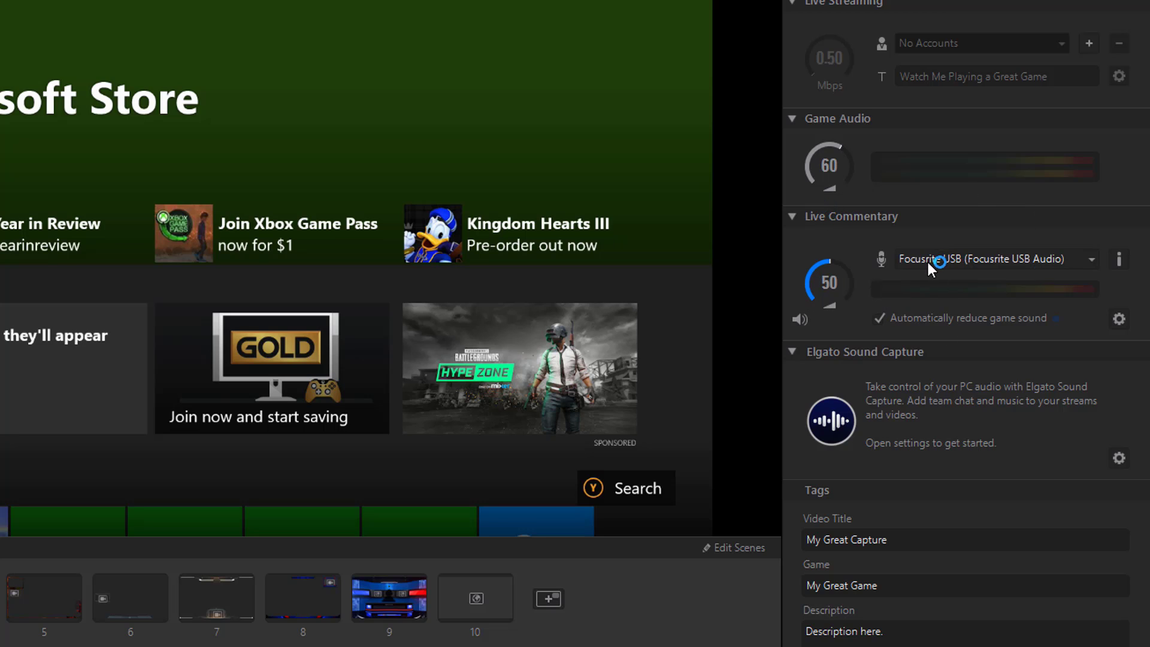
click(946, 259)
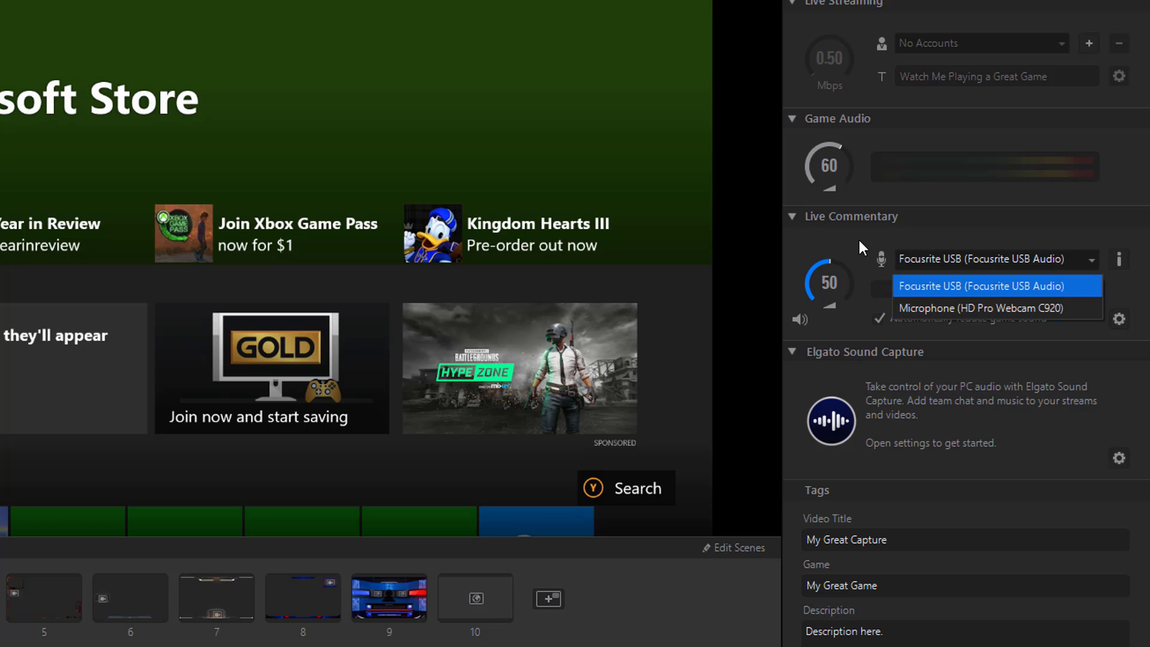
click(951, 286)
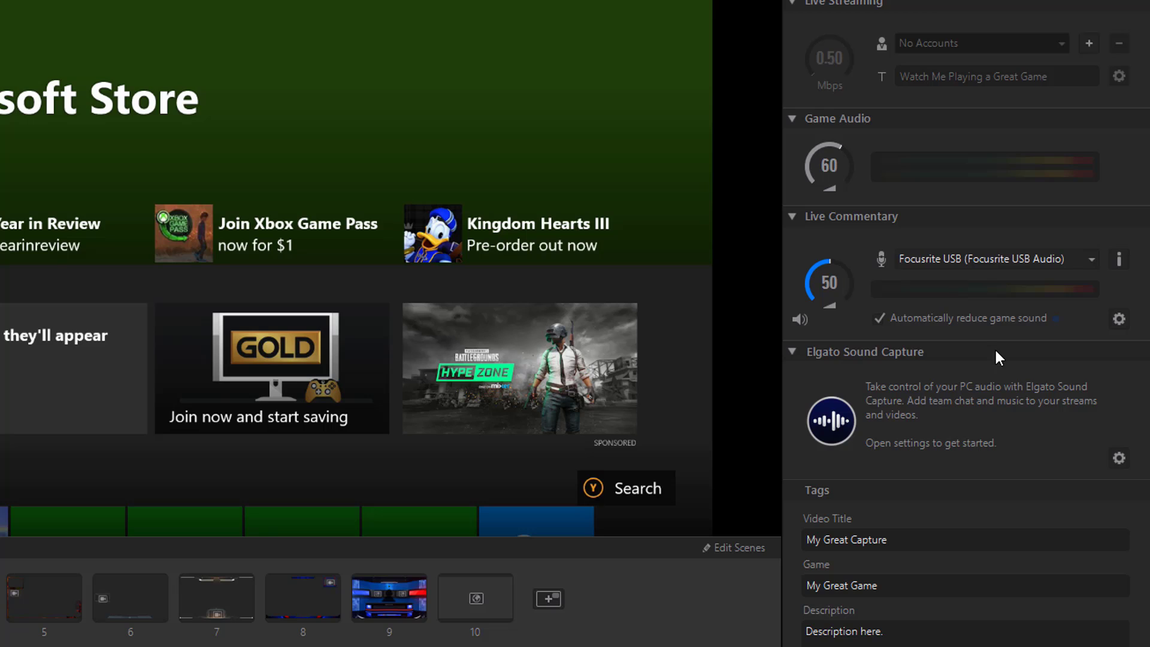
Check the threshold and attenuation settings of the live commentary's automatic game sound reduction
click(1120, 319)
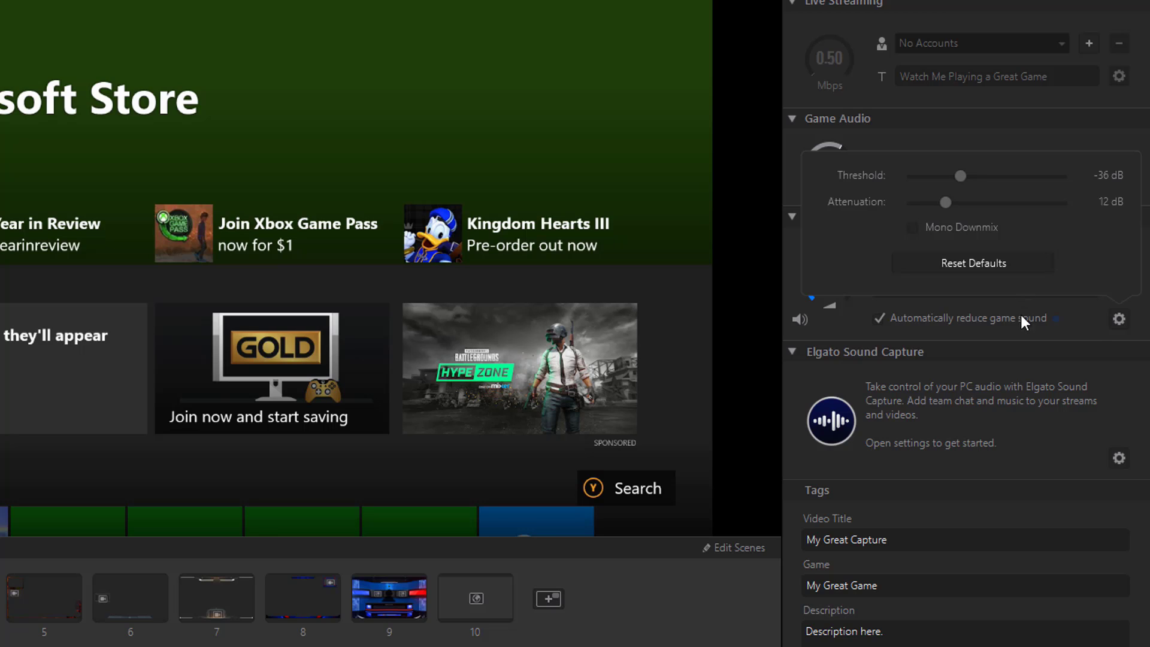
click(1095, 322)
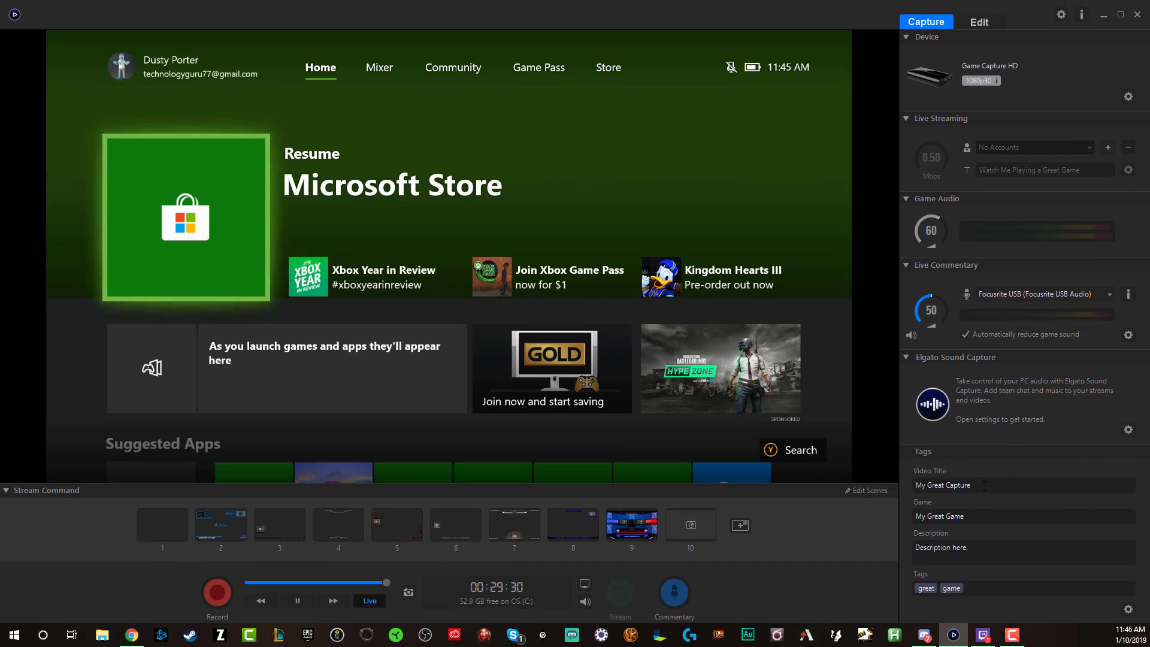
Set the video title to "Xbox One Capture"
triple_click(985, 486)
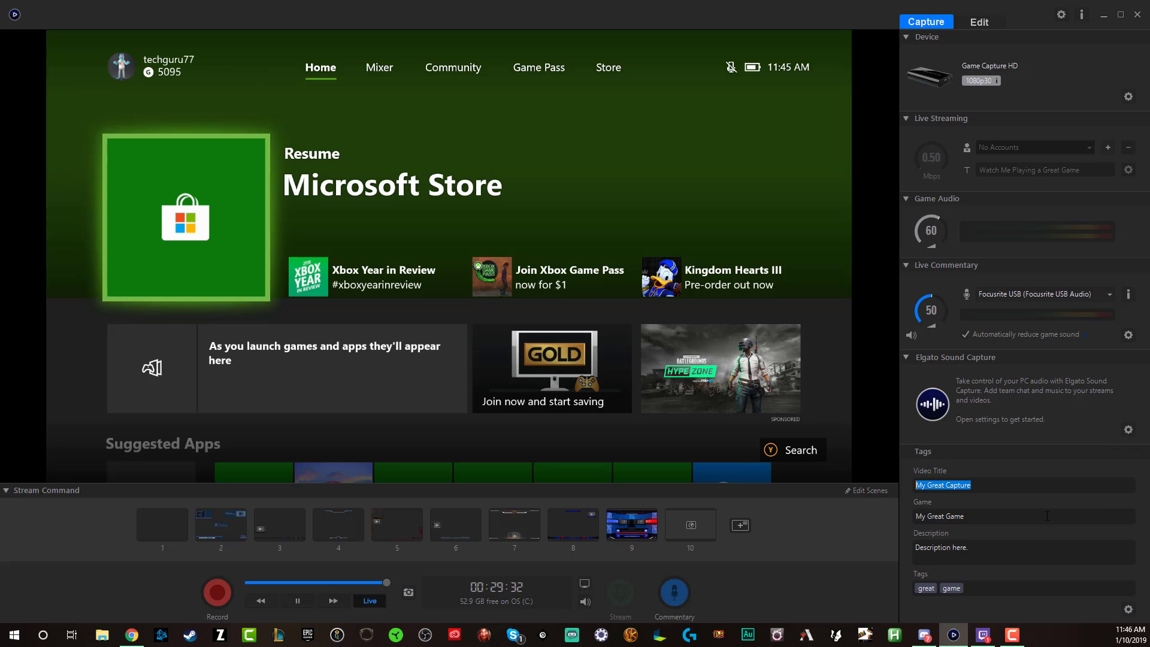
text(Xbox)
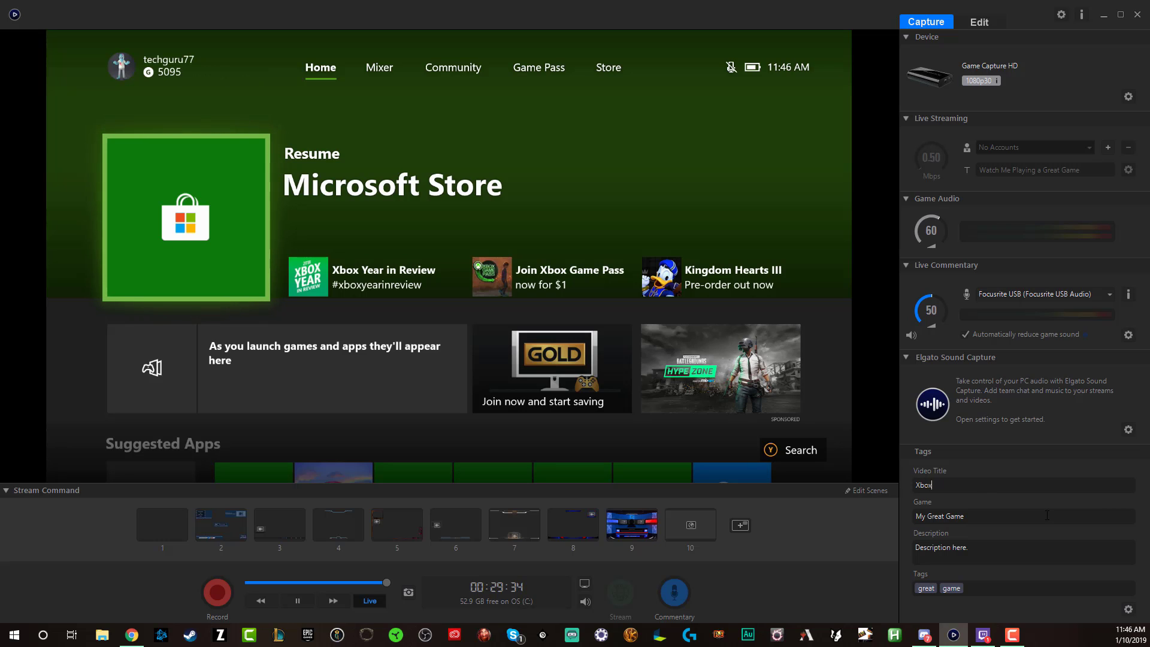
text( One Capture)
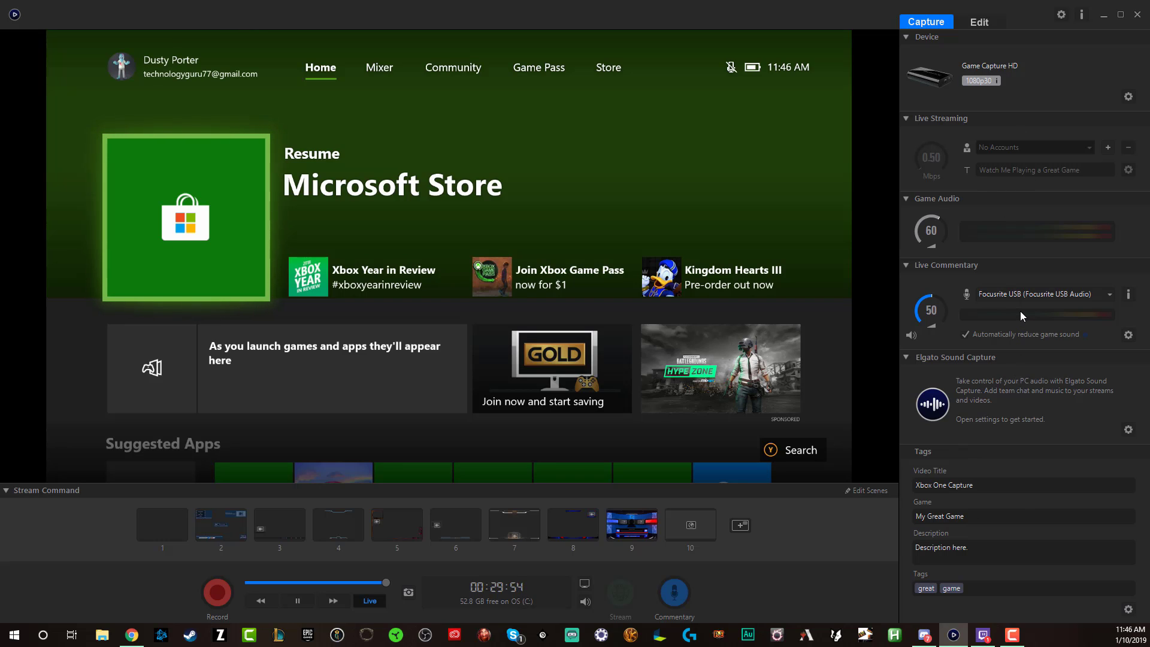
Start recording the Xbox One gameplay and activate live commentary
click(216, 592)
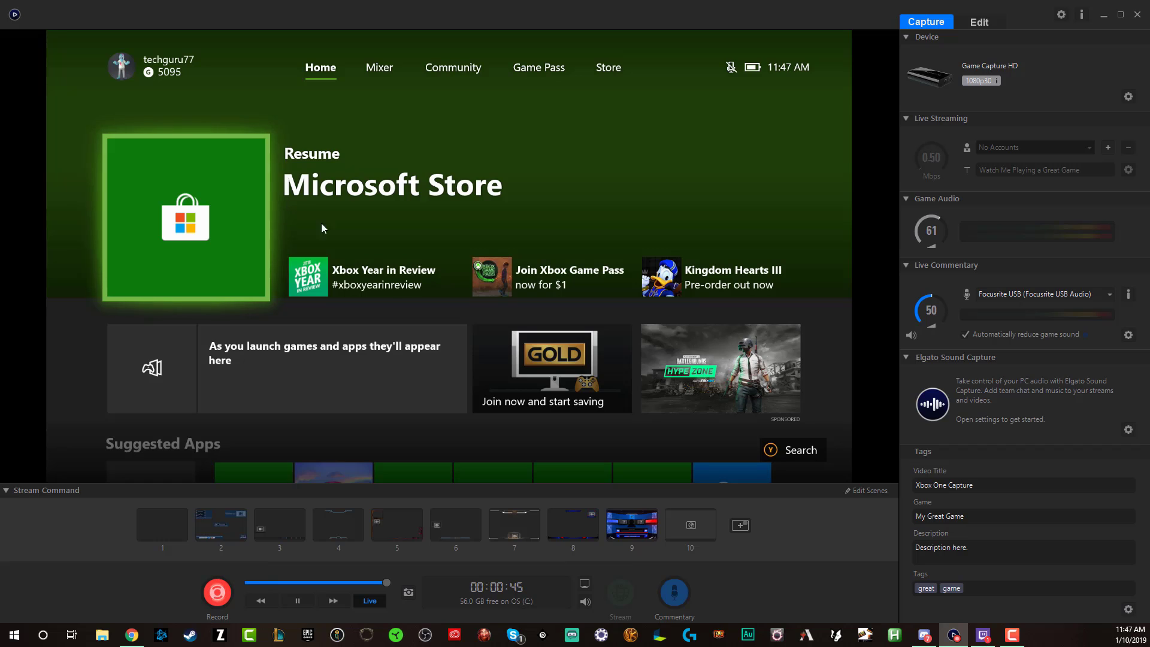
click(674, 593)
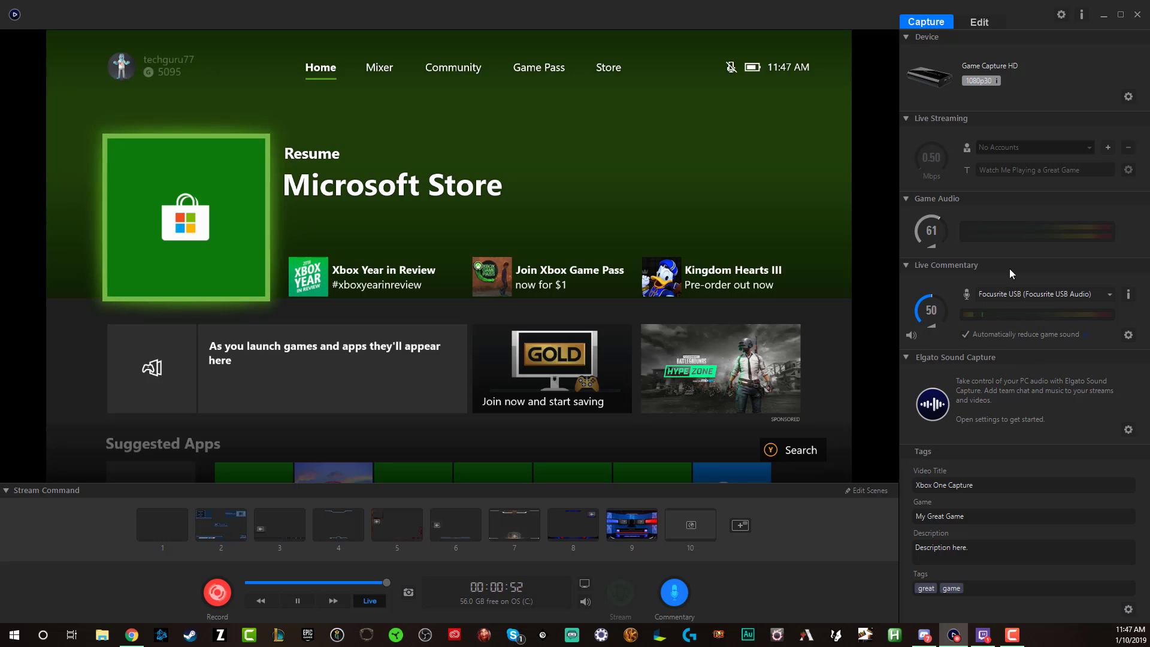
Set the live commentary level to 90 and stop the recording
mouse_move(936, 303)
drag(936, 303, 944, 321)
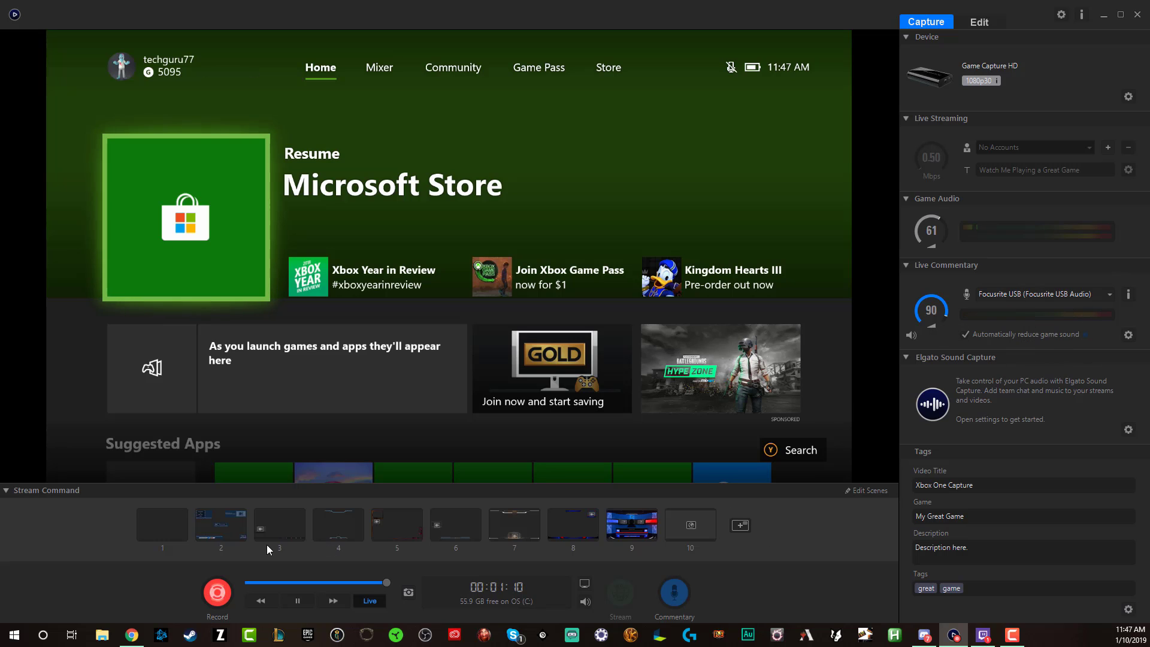
click(216, 595)
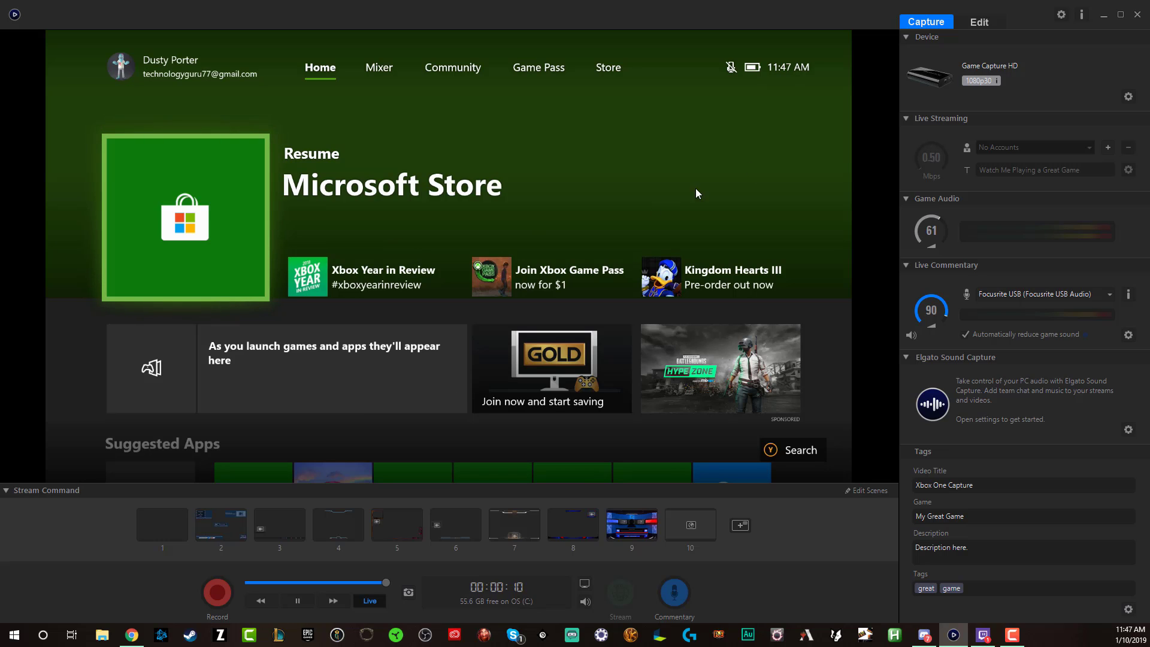
Open the recorded Xbox One Capture video for editing and preview its footage at several points along the timeline
click(983, 22)
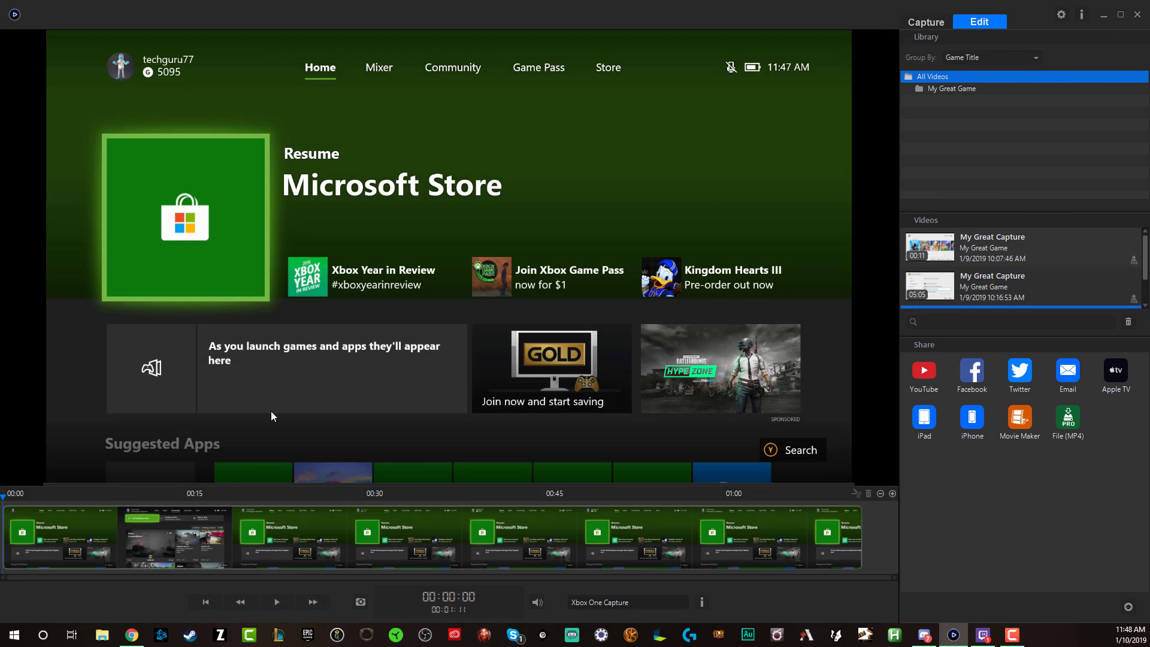
click(278, 604)
click(482, 532)
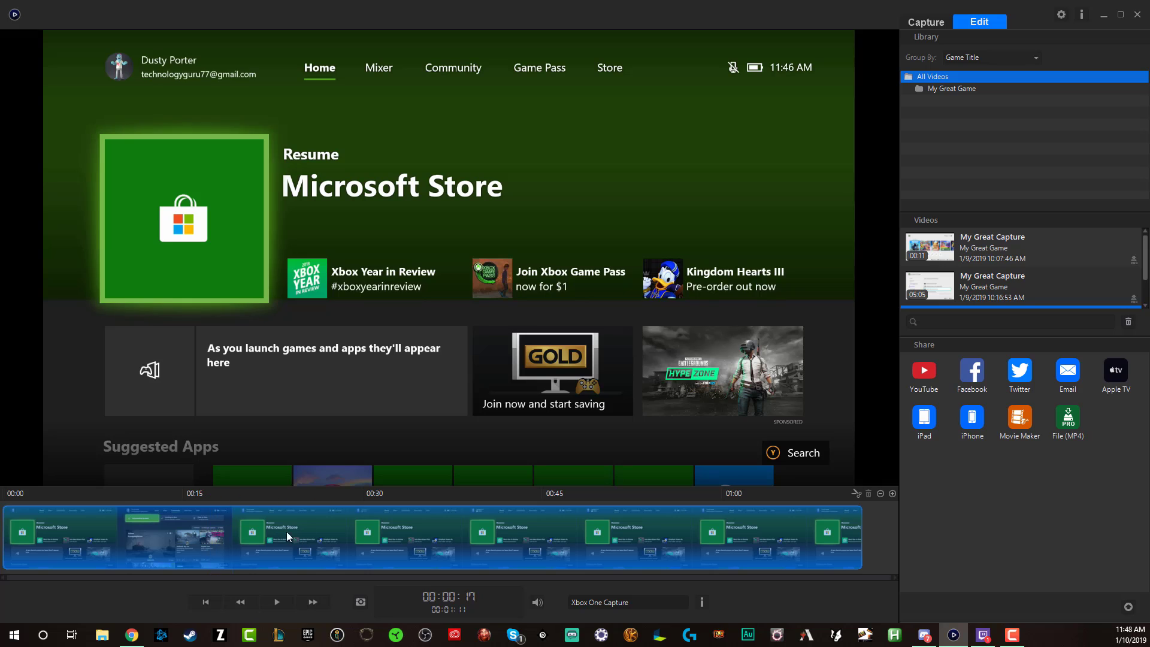
click(541, 536)
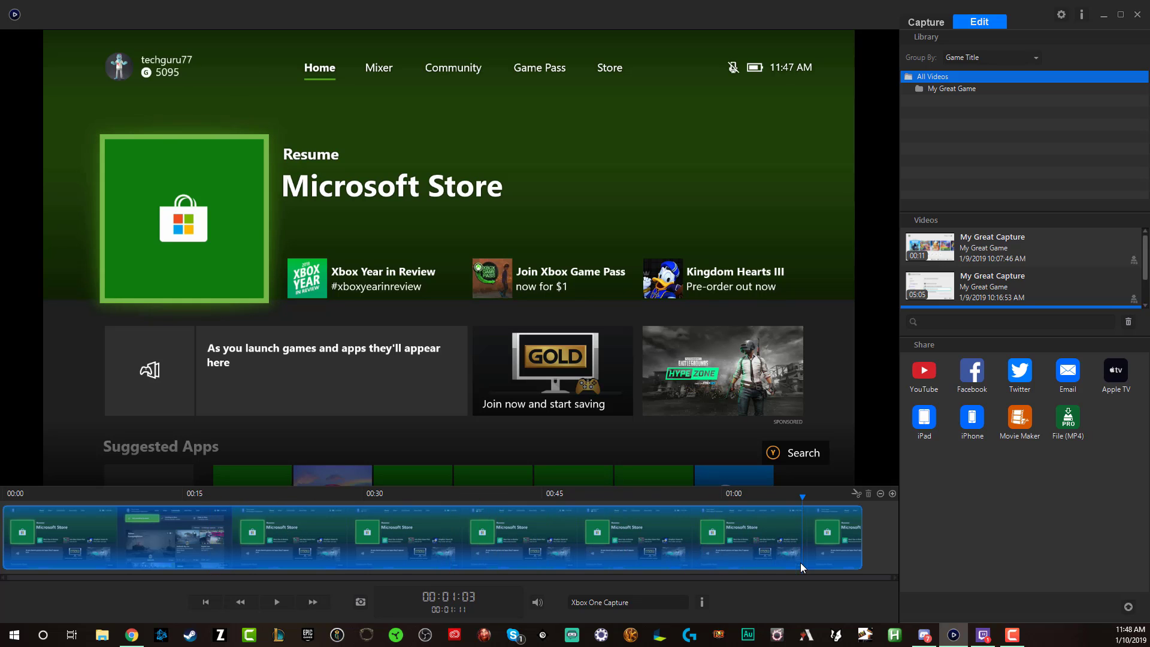
click(322, 559)
click(610, 549)
mouse_move(269, 530)
mouse_down()
mouse_move(134, 520)
mouse_move(272, 540)
mouse_up()
key(space)
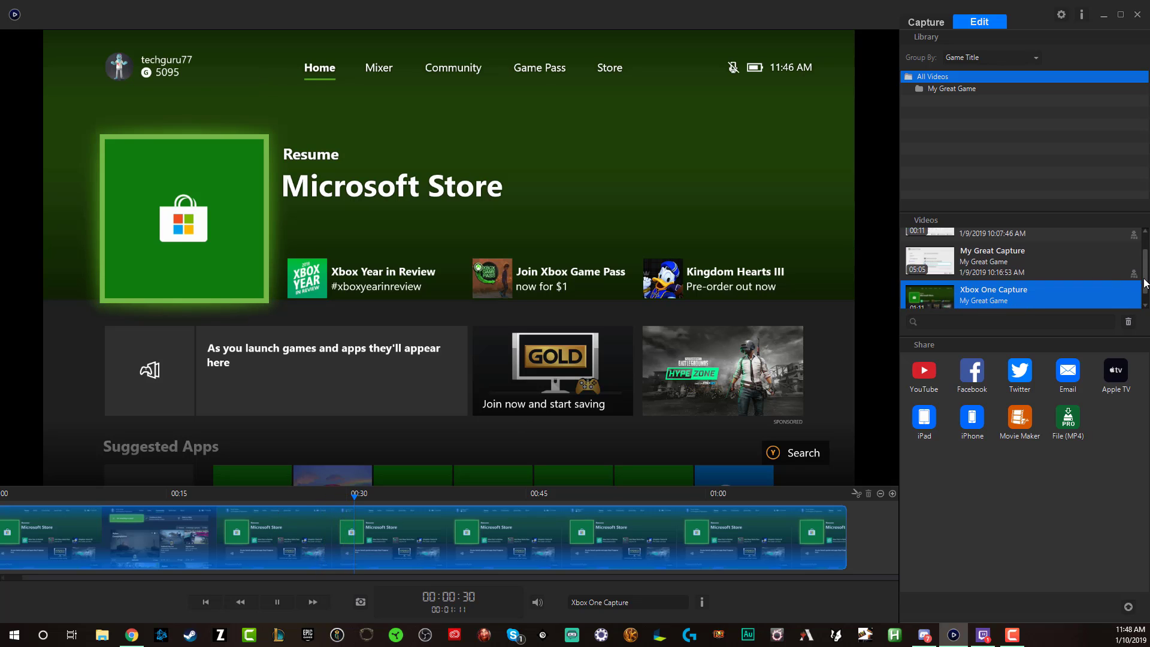
Enlarge the list of captured videos so that all recordings fit, including Xbox One Capture
scroll(1144, 271, down, 1)
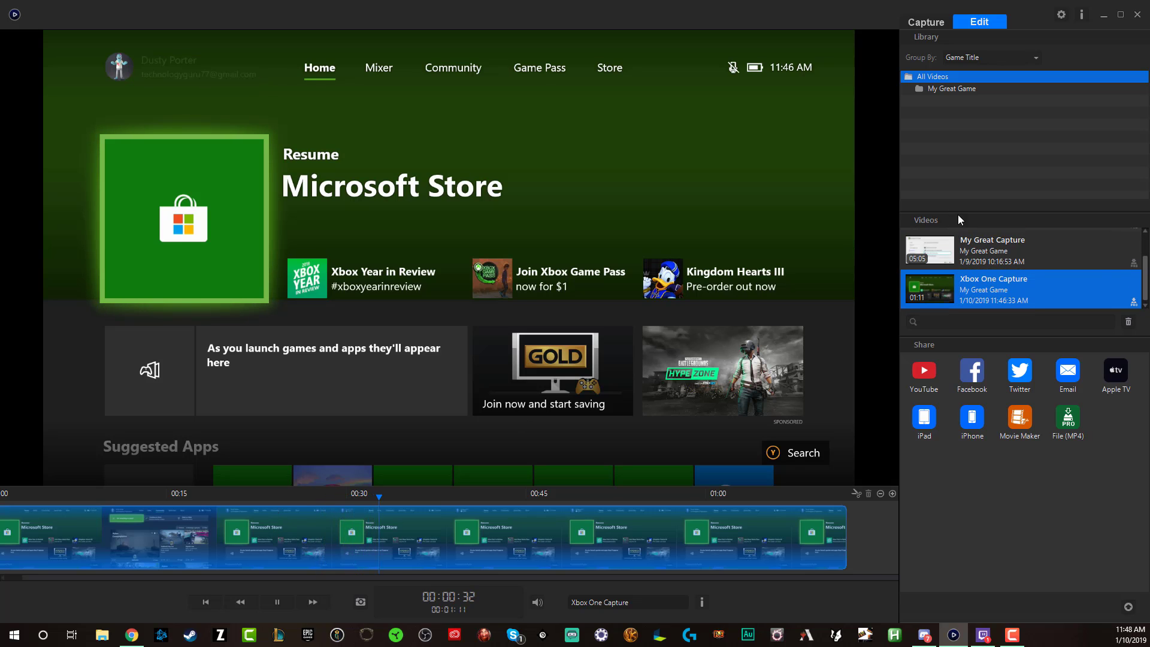
drag(958, 211, 958, 124)
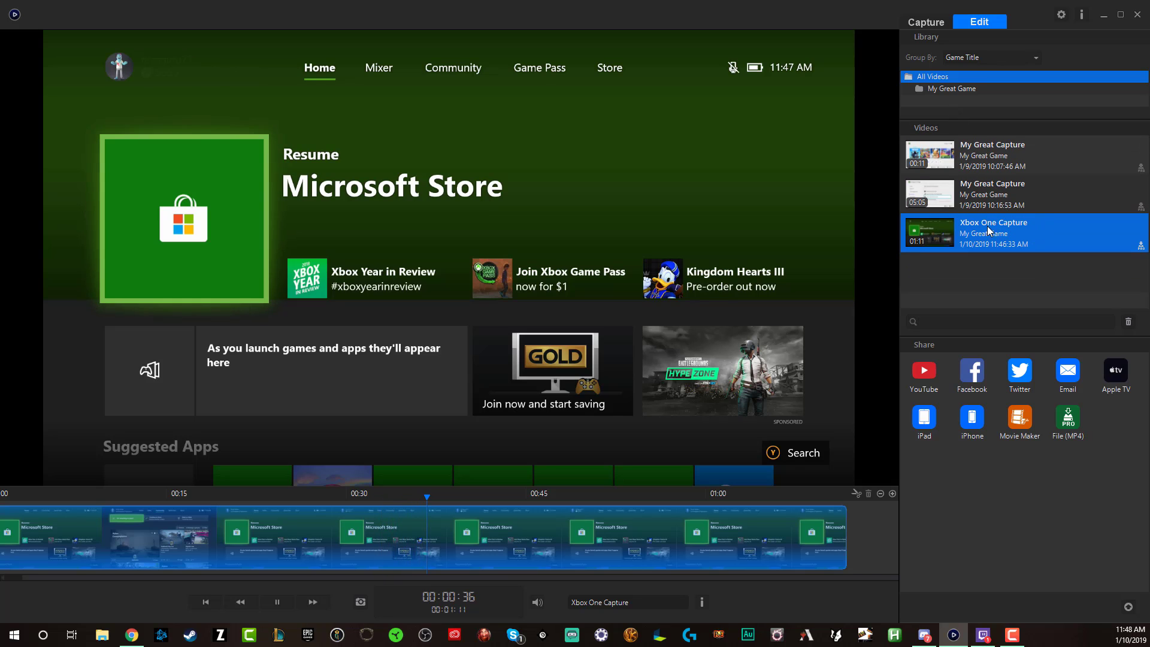